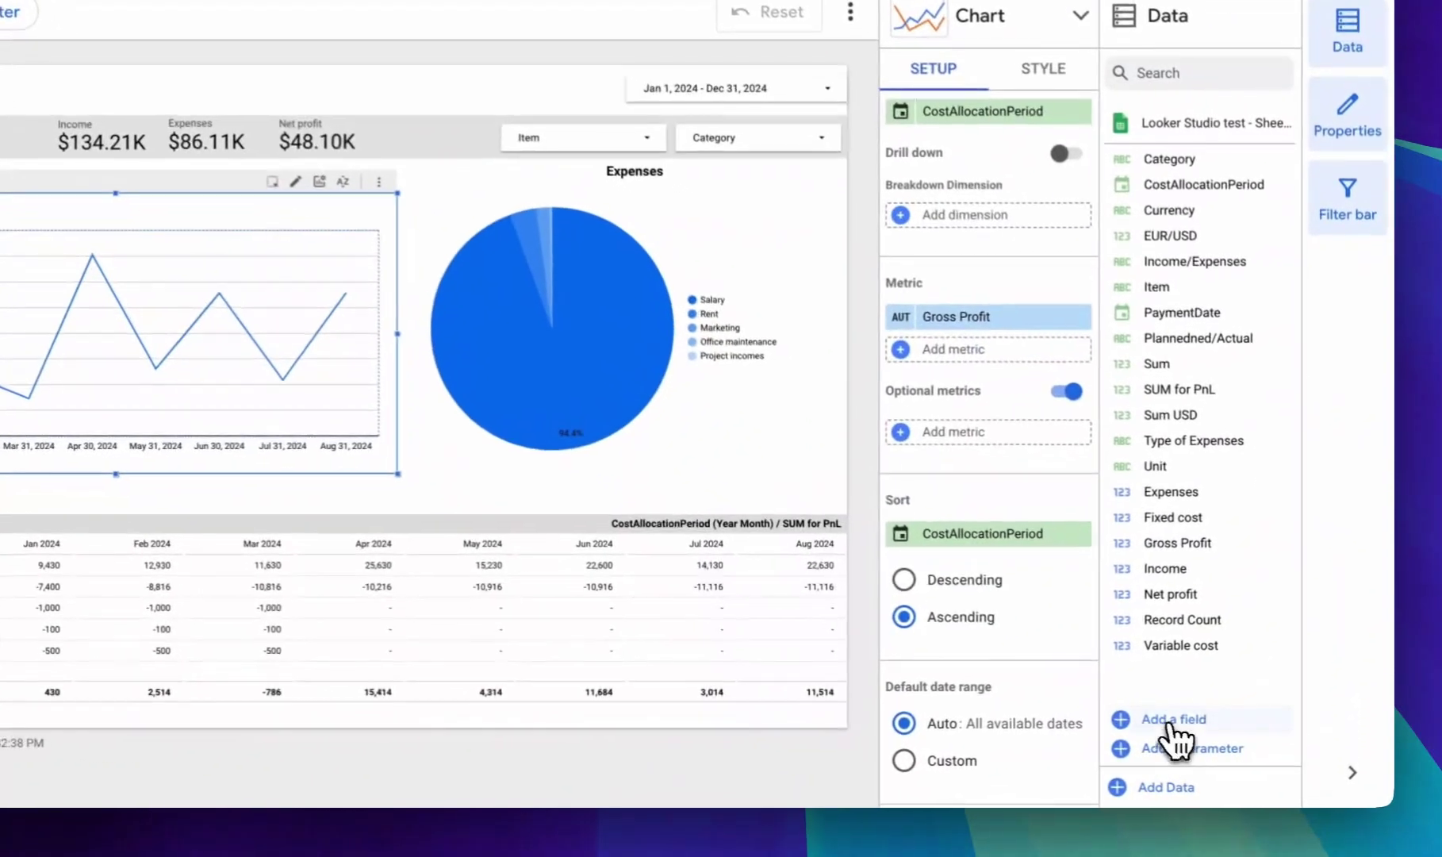
- Open the Looker Studio test - Sheet1 data source for editing from Manage added data sources
click(1214, 736)
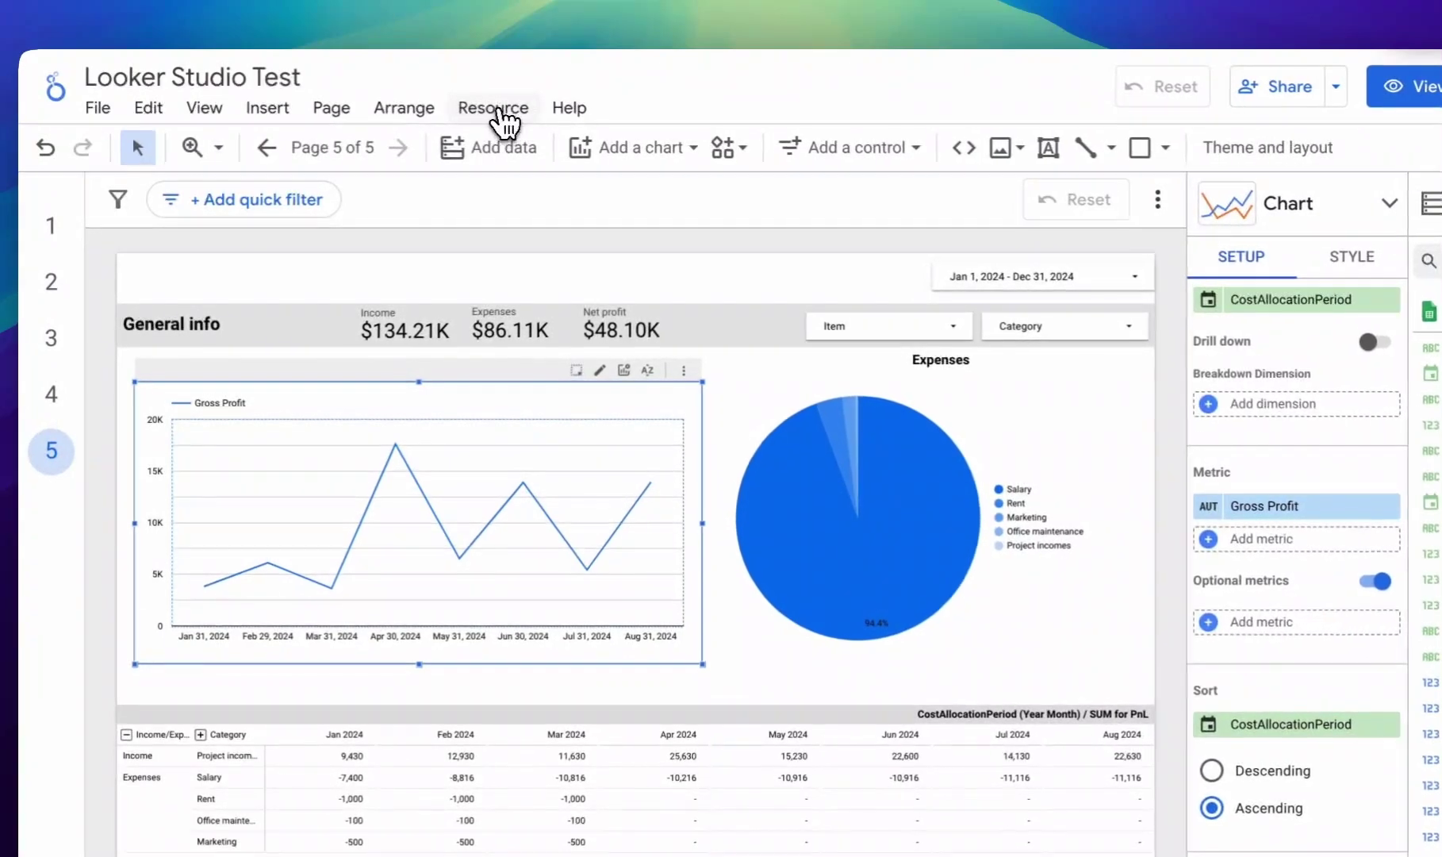
click(496, 108)
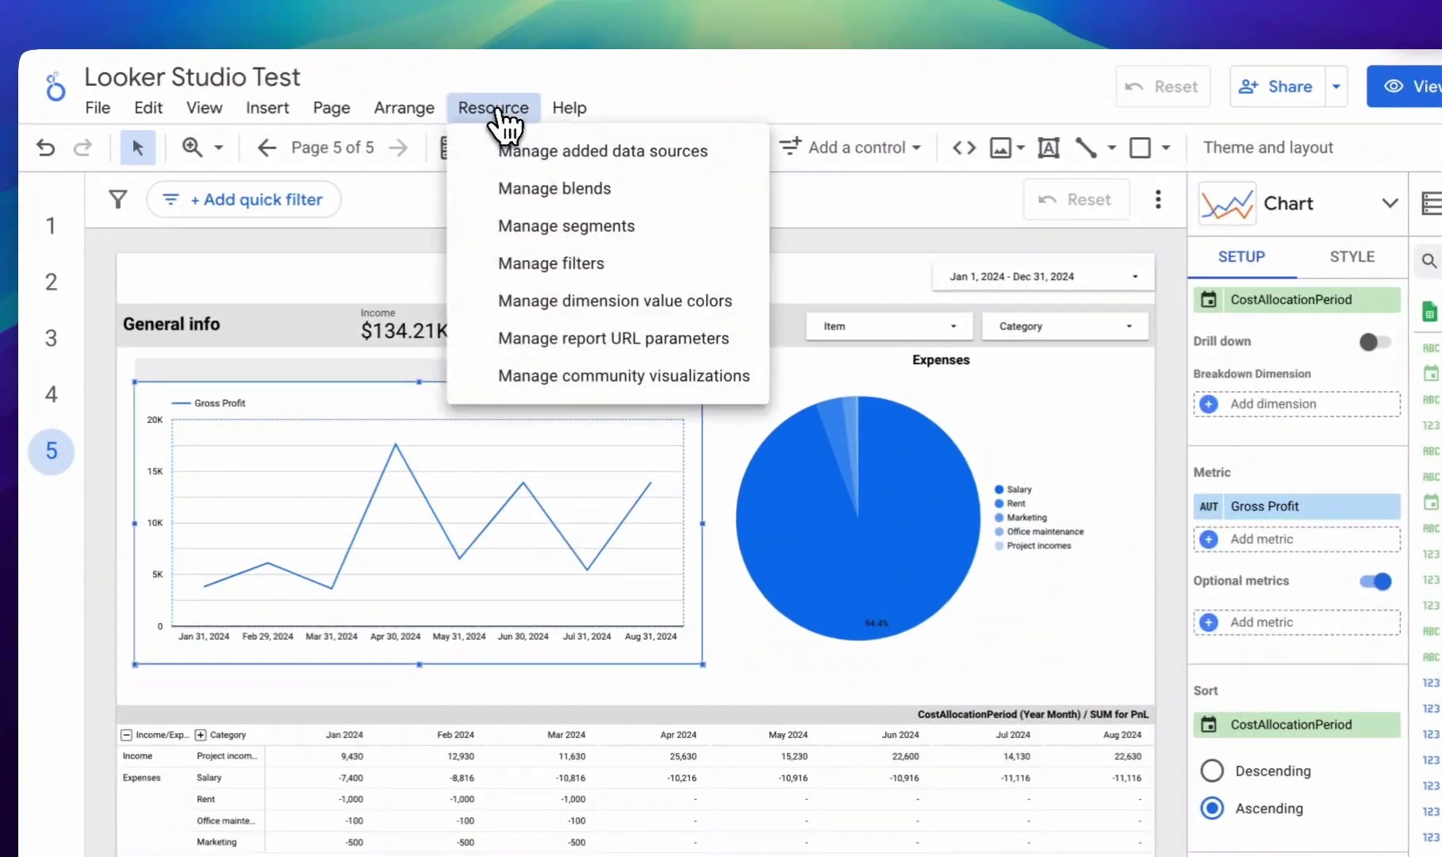
click(525, 150)
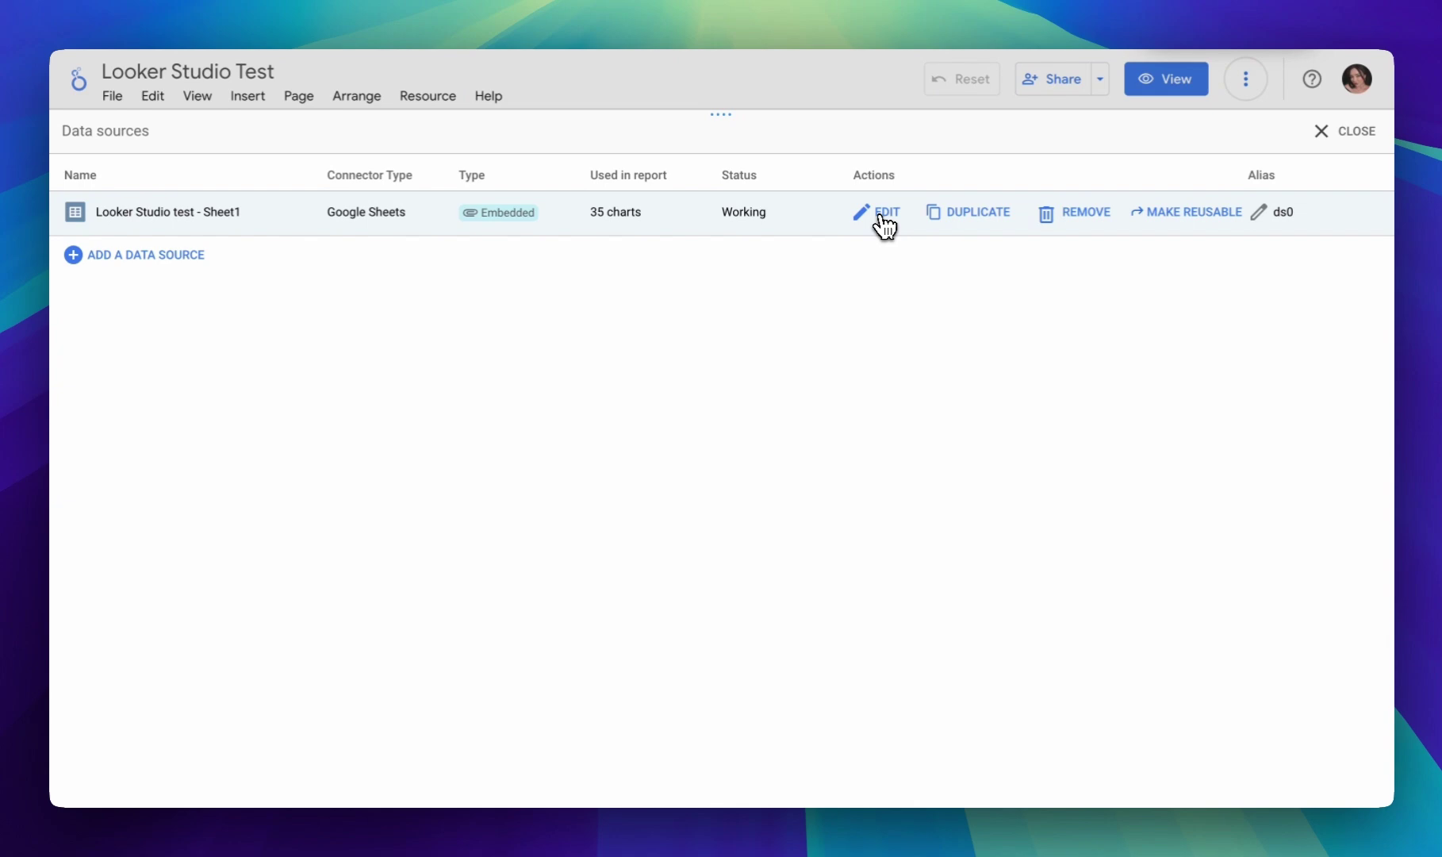
click(881, 215)
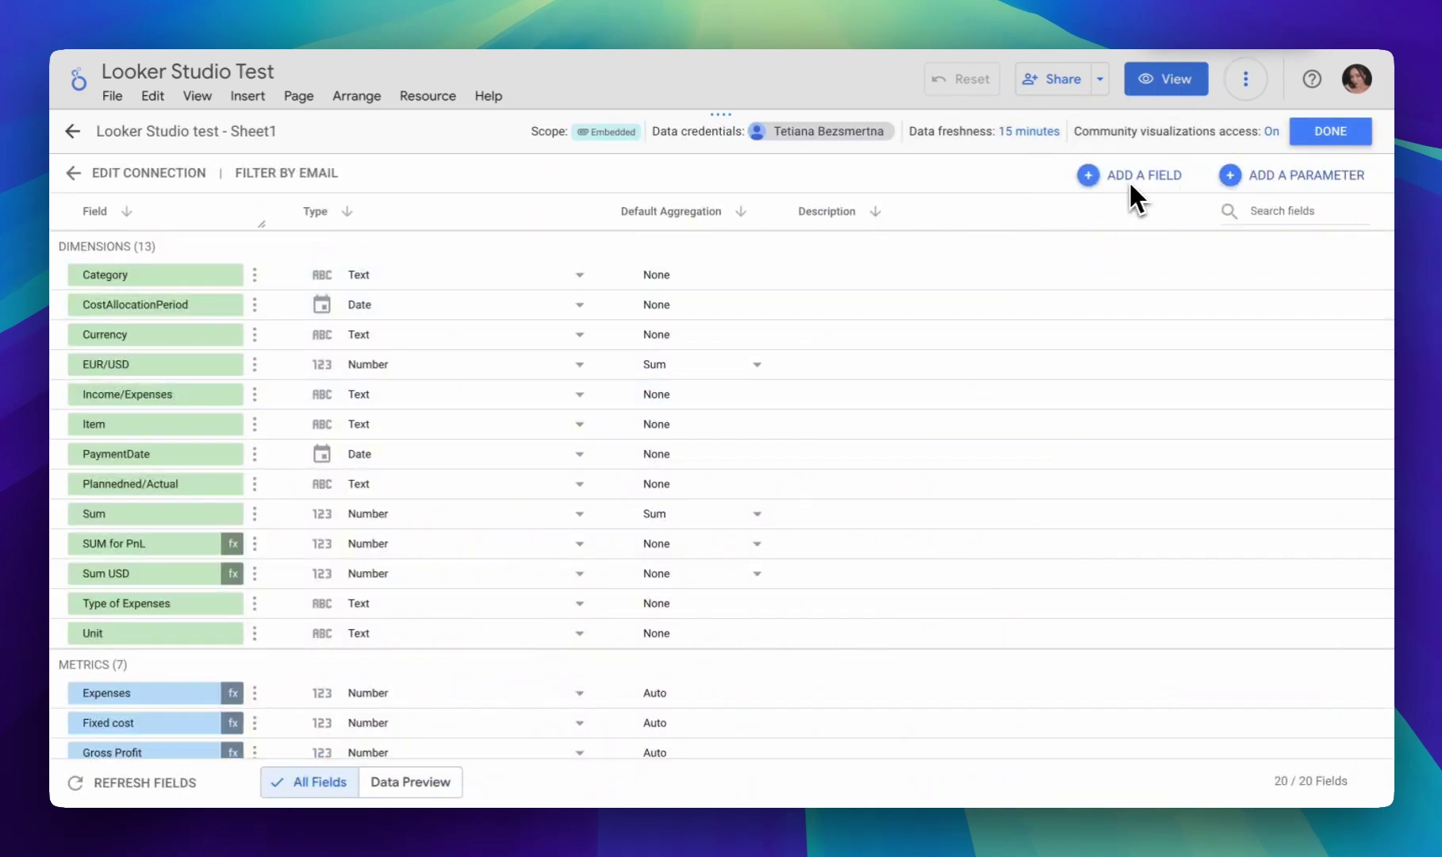
- Review the Sheet1 source's 20 fields, including Gross Profit, Net profit and Variable cost
scroll(843, 396, down, 3)
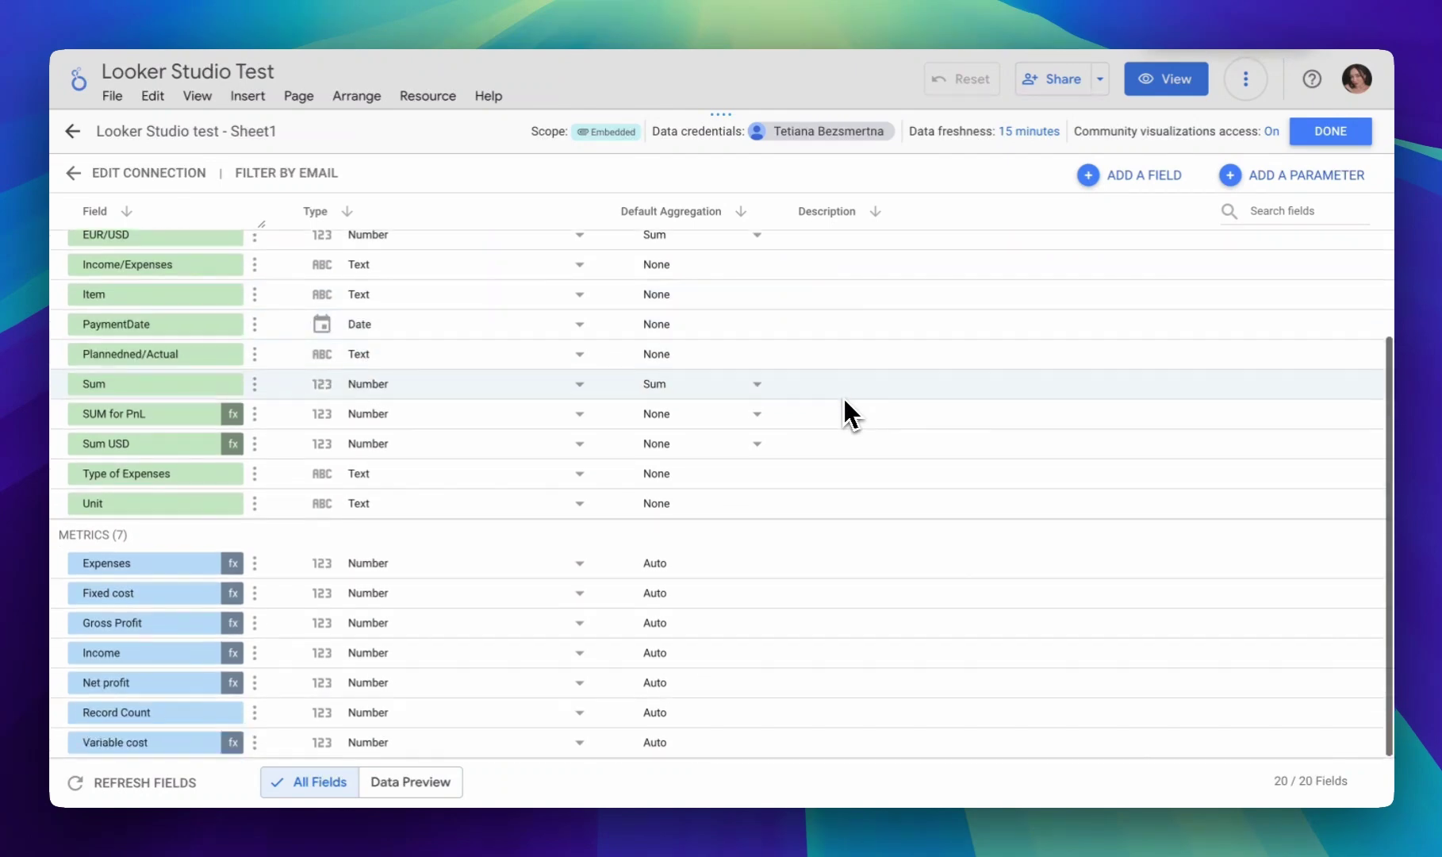
scroll(842, 396, up, 3)
scroll(843, 396, down, 3)
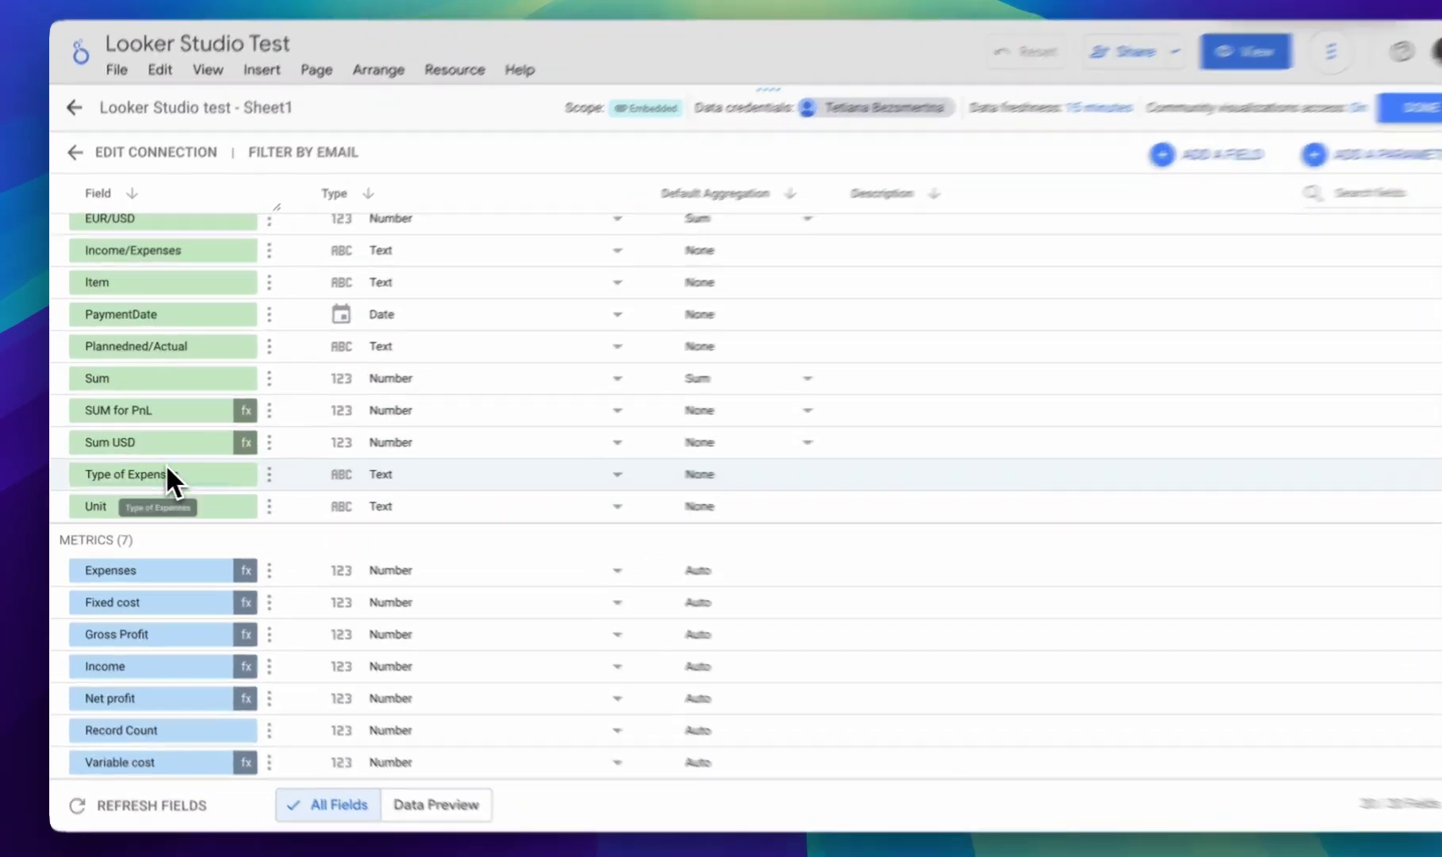
scroll(274, 427, up, 3)
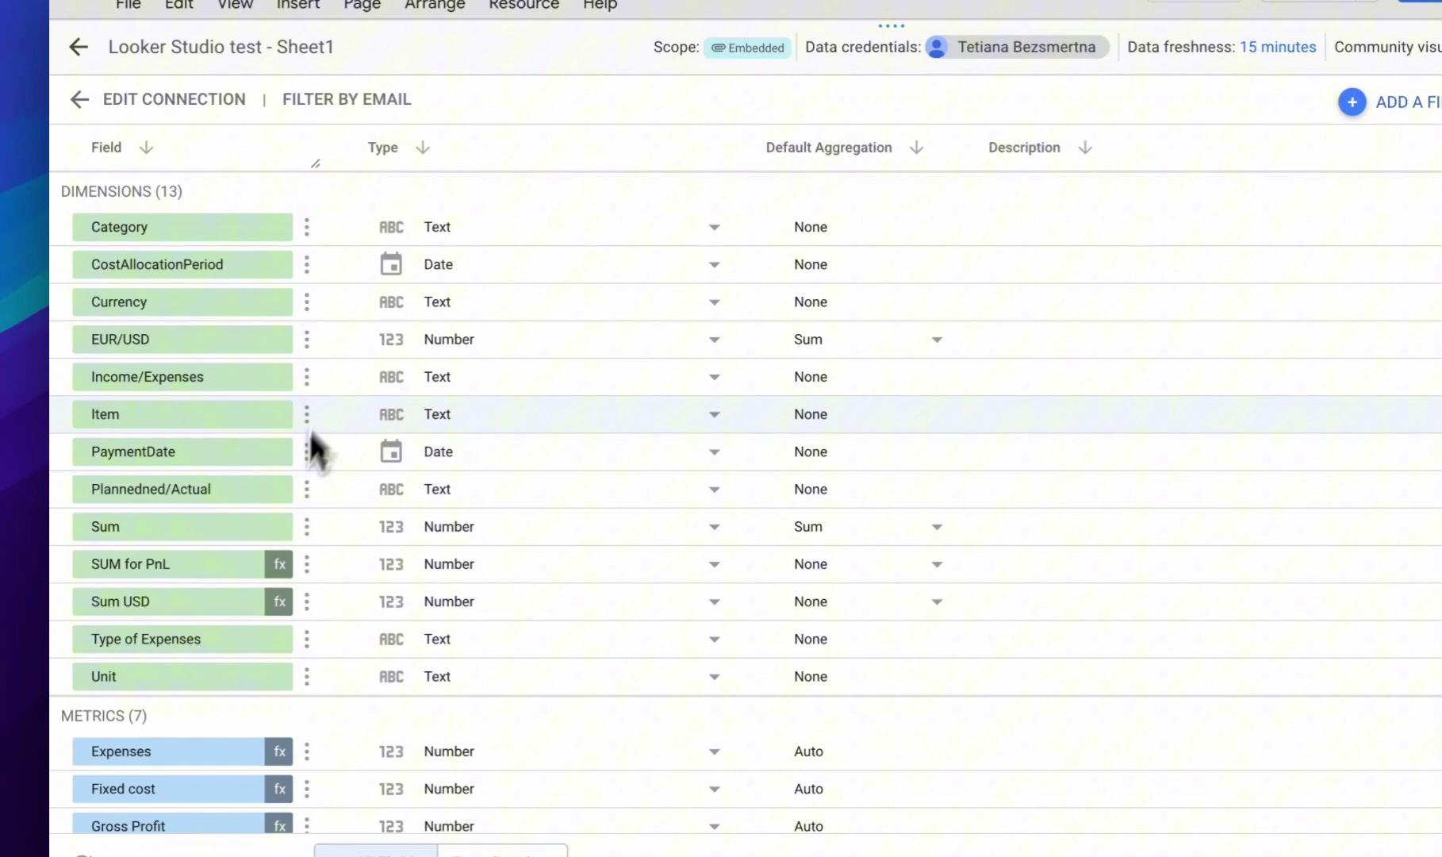
scroll(266, 528, down, 3)
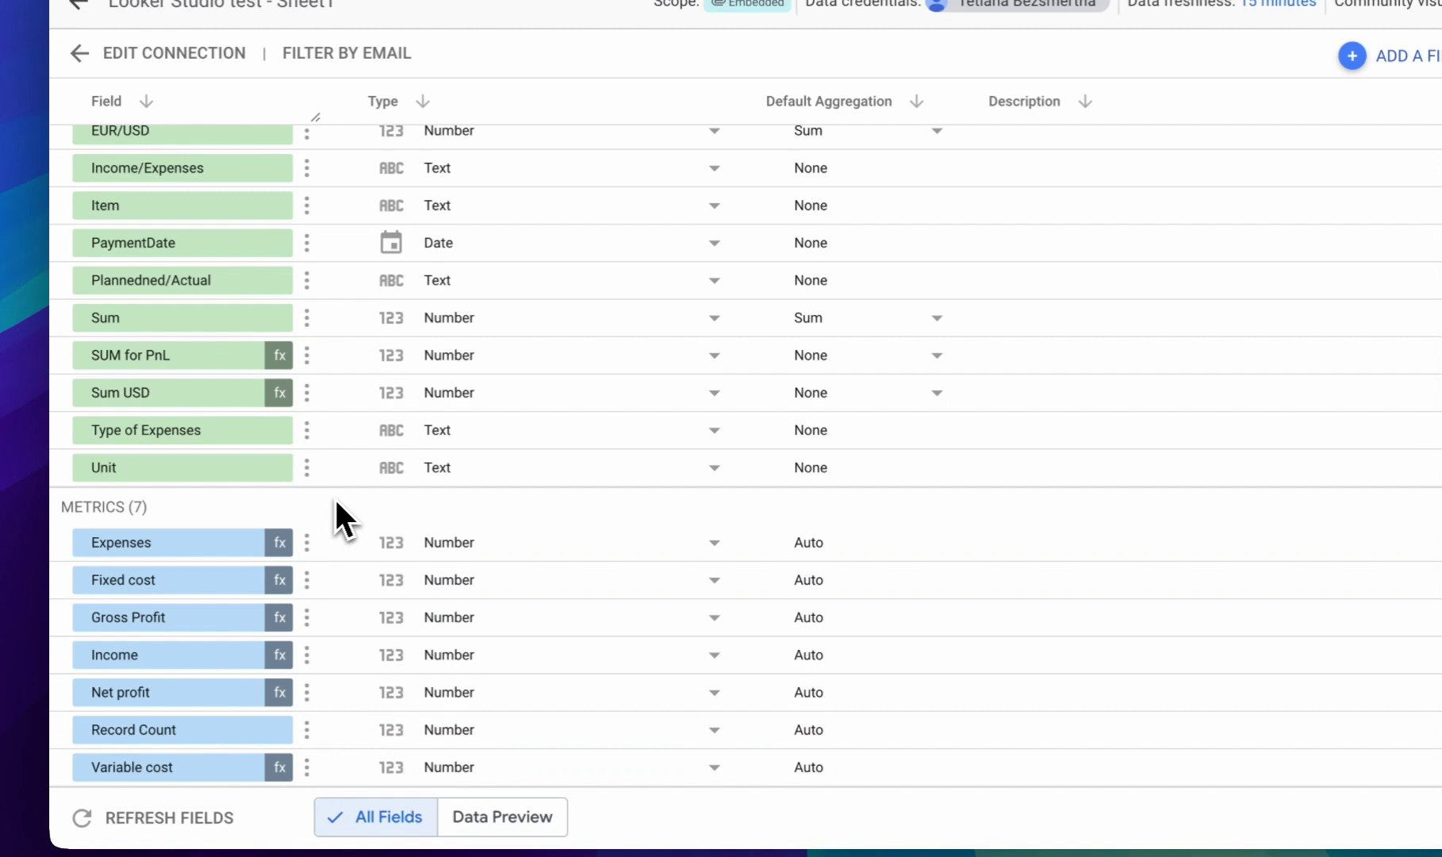
scroll(333, 497, up, 3)
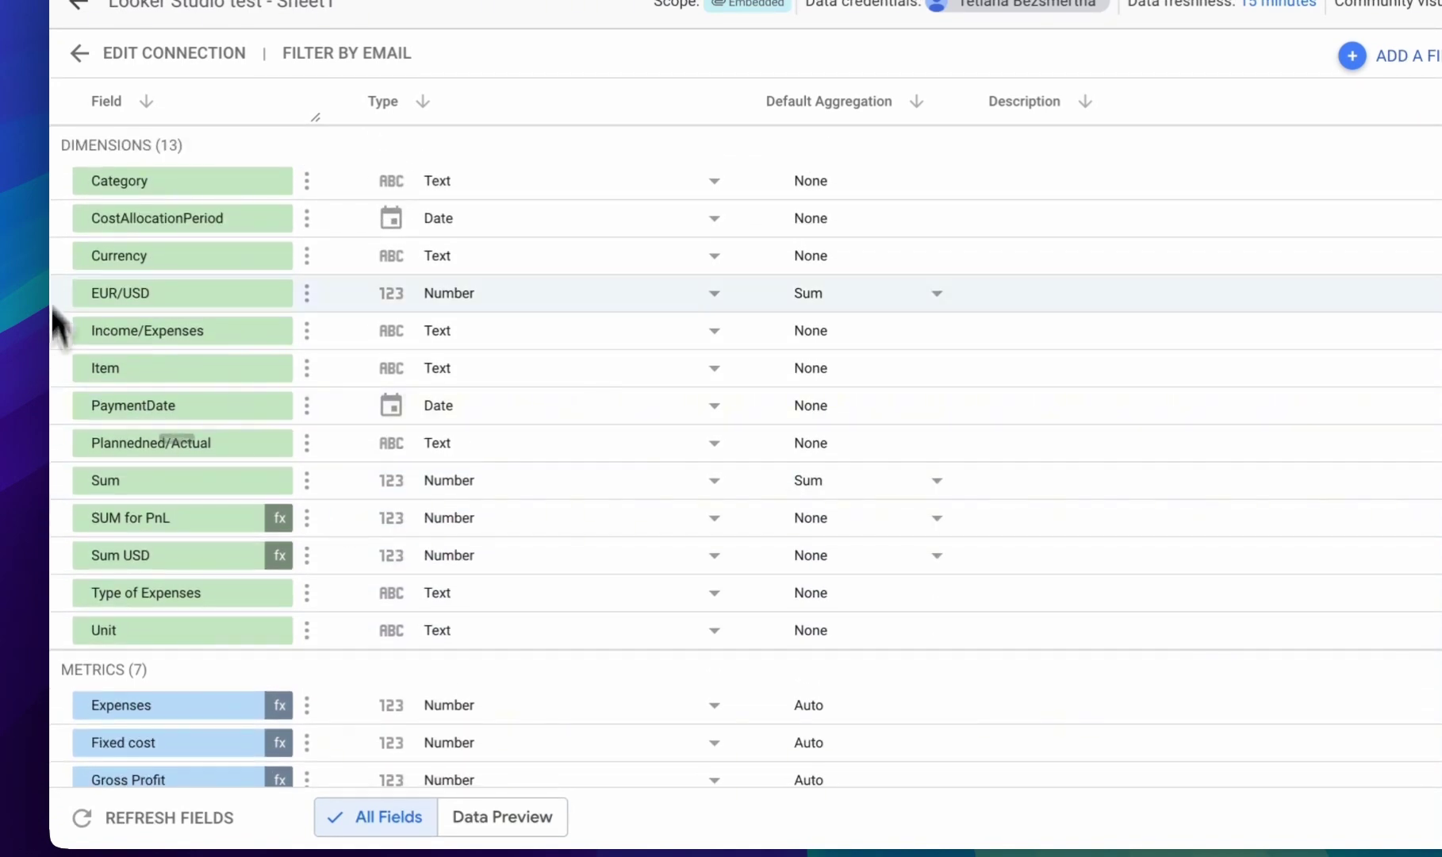
scroll(347, 508, down, 2)
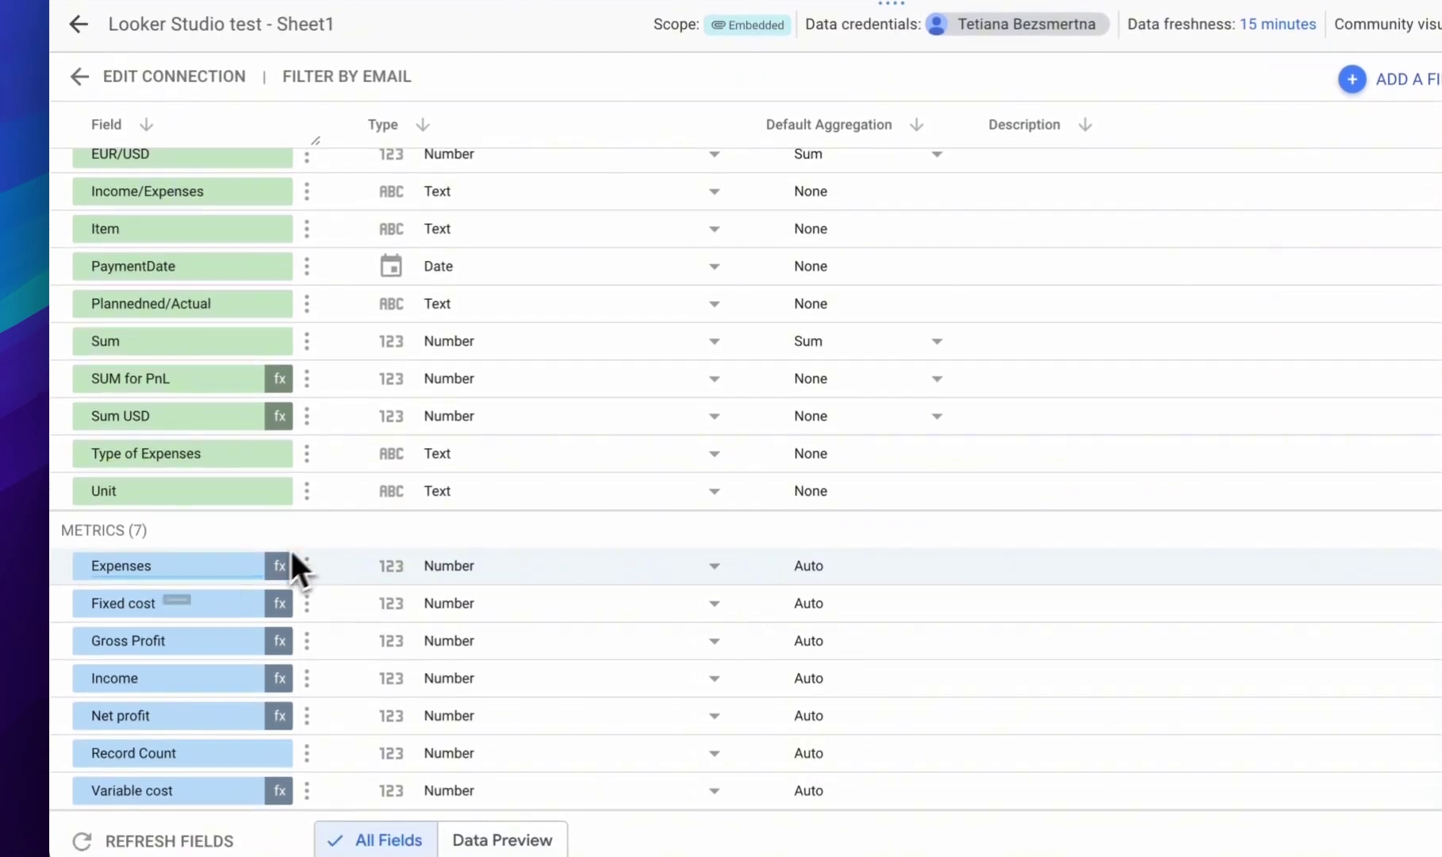
scroll(302, 539, up, 3)
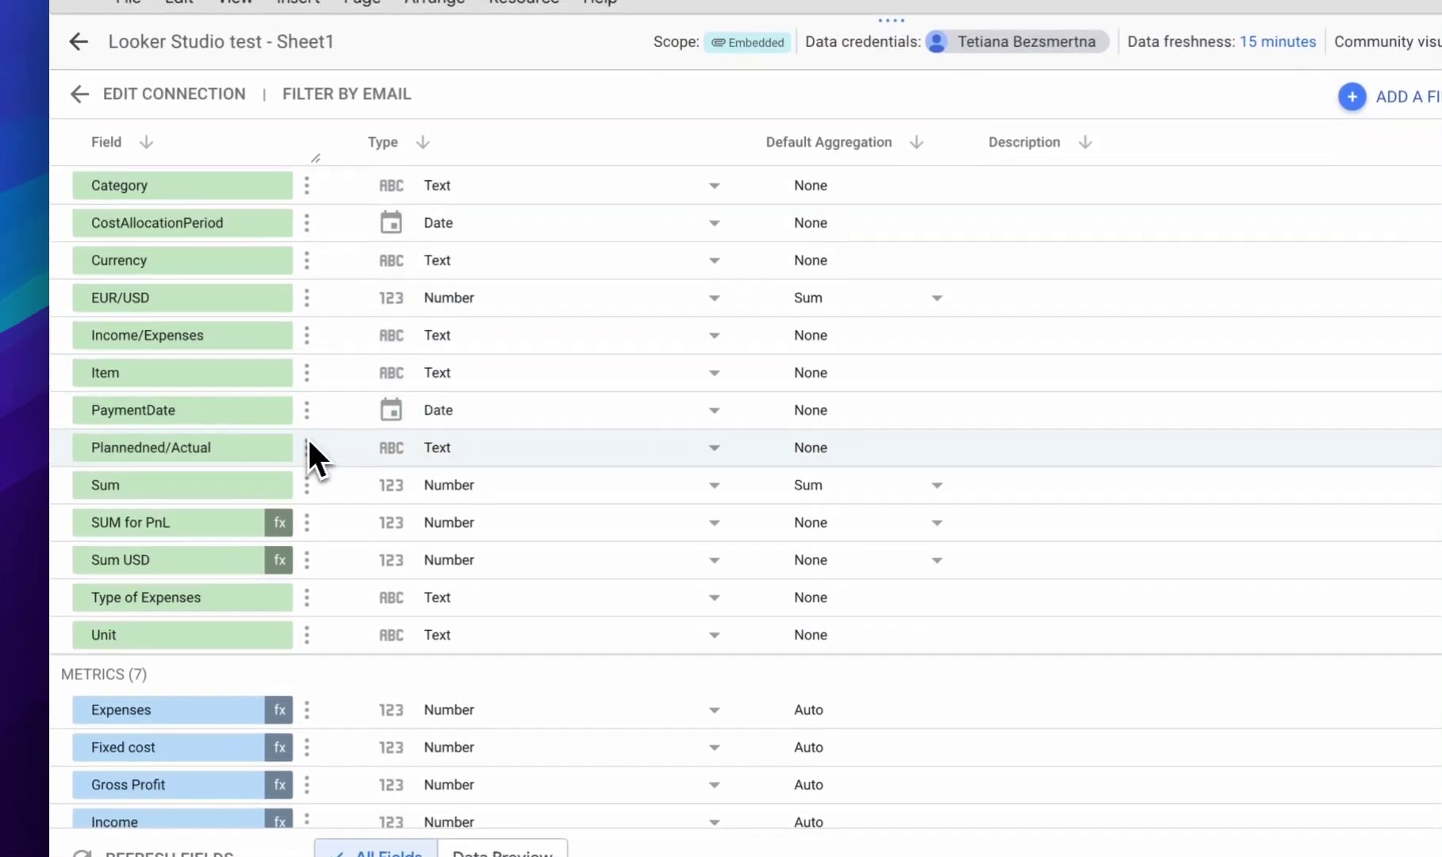
scroll(317, 627, down, 2)
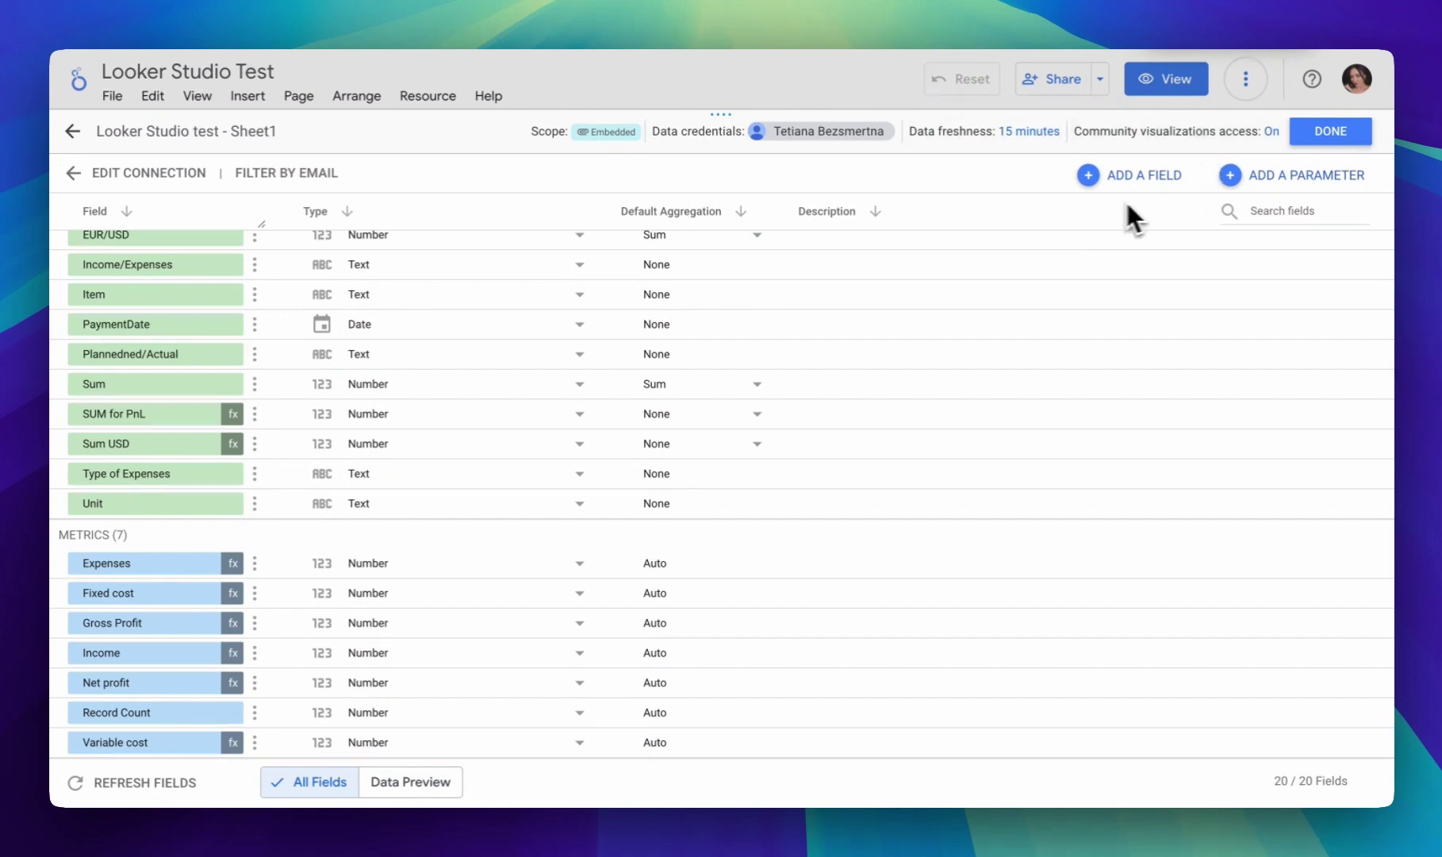
- Start a new calculated field on the data source and browse the formula help
click(1123, 178)
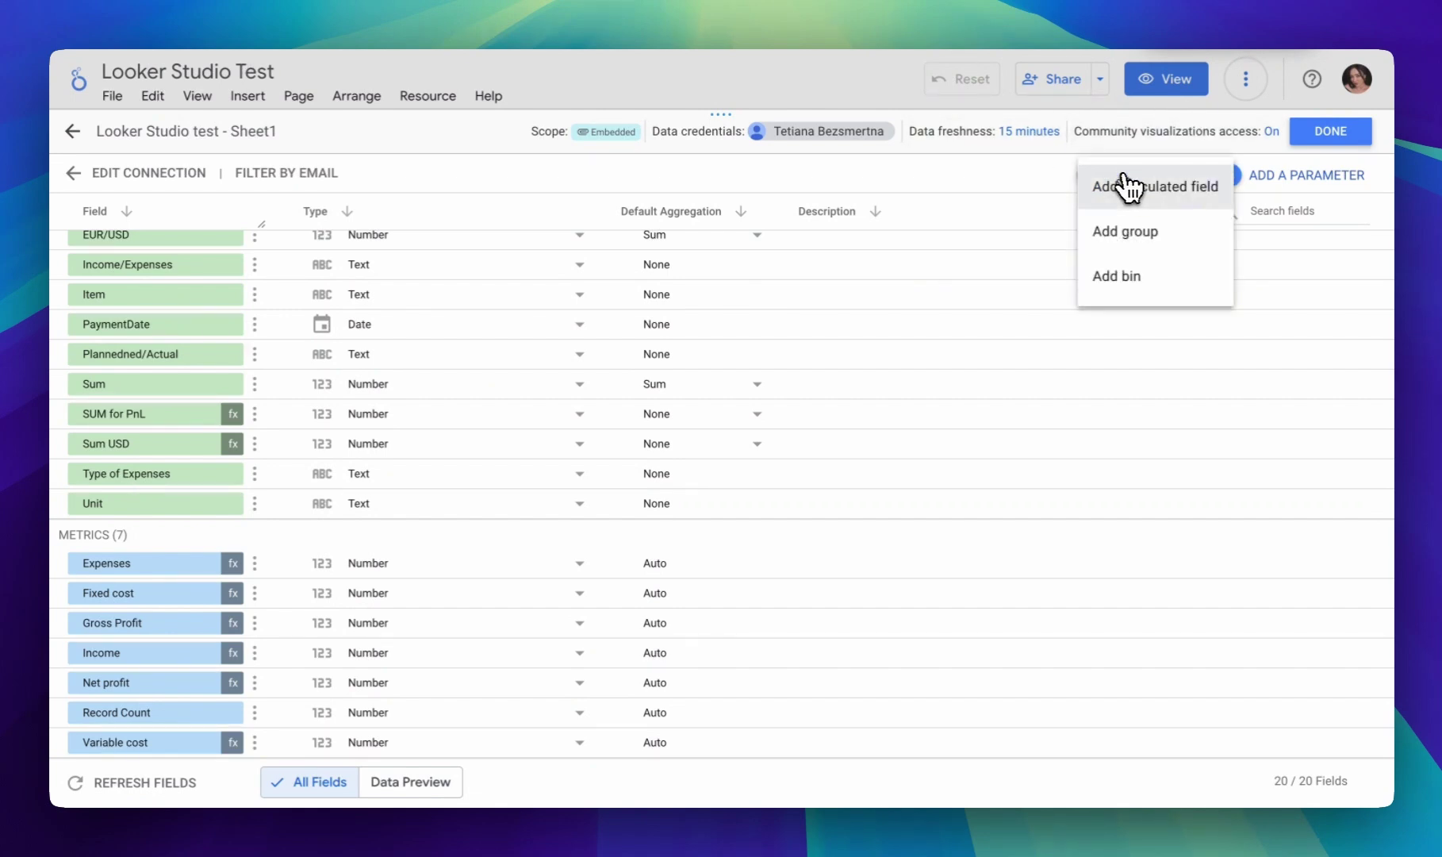
click(1127, 189)
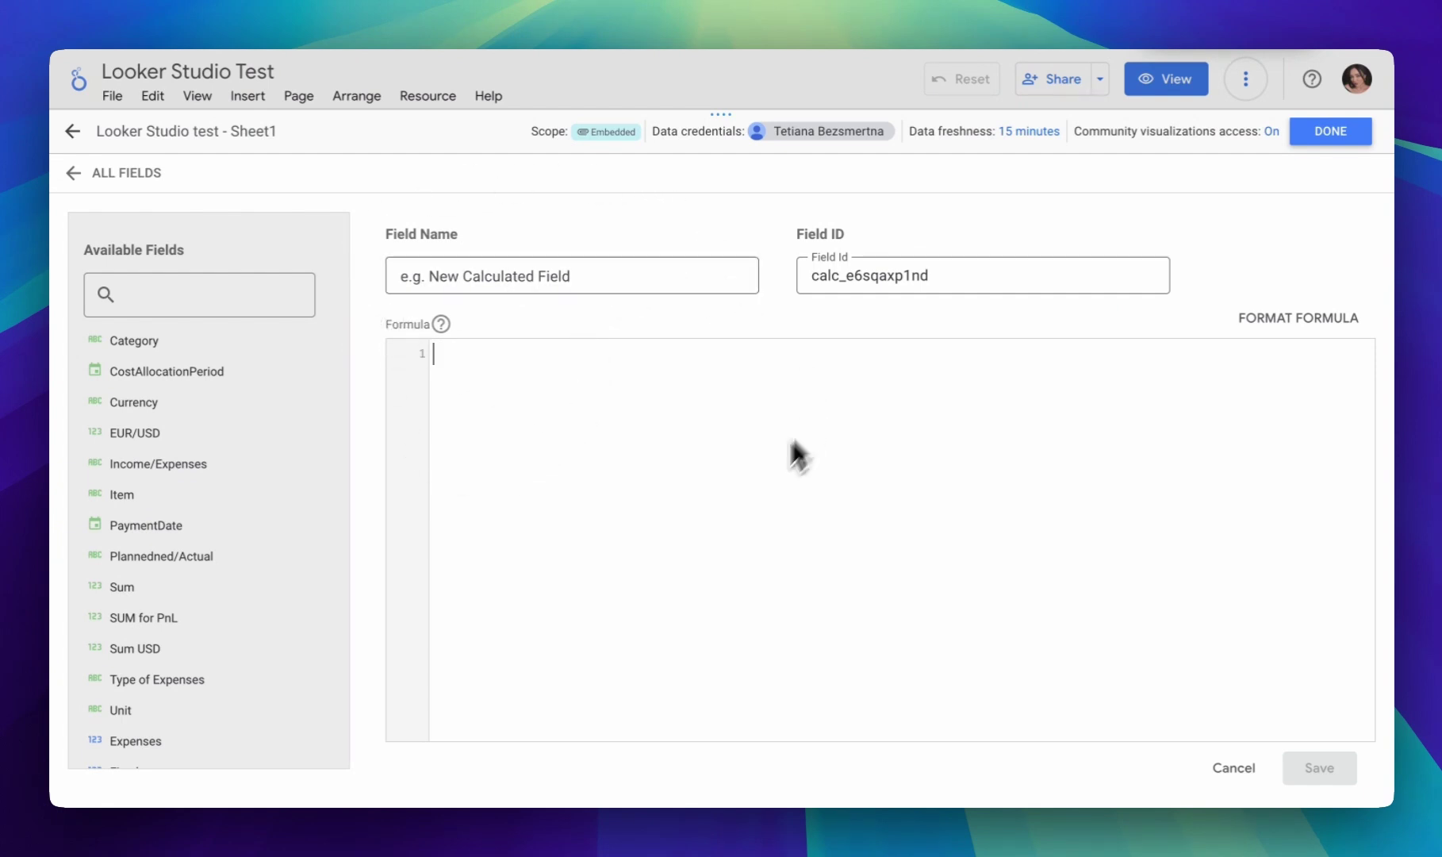
click(507, 454)
click(441, 323)
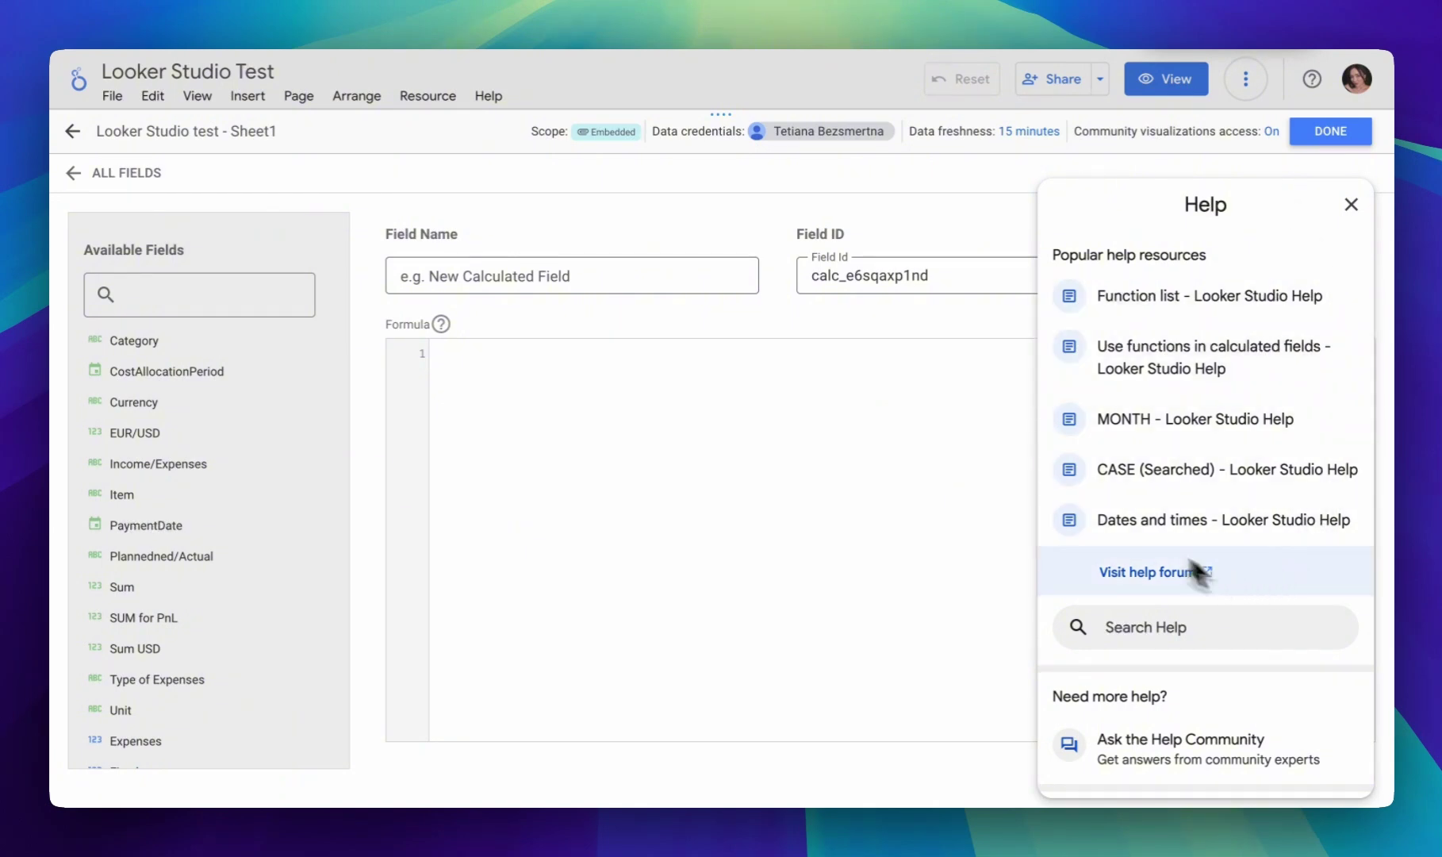
scroll(1223, 517, down, 1)
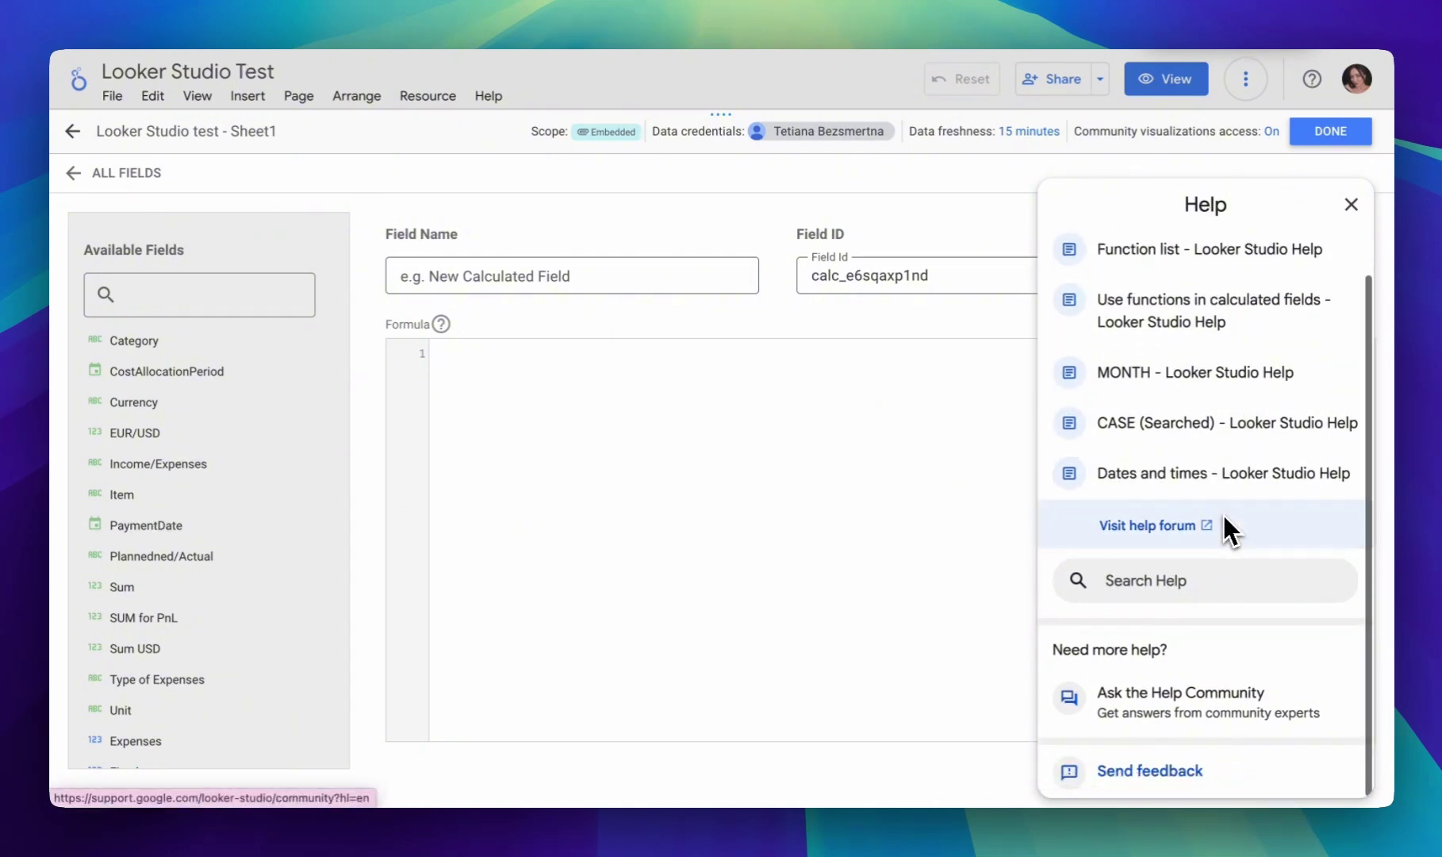
scroll(1222, 515, up, 1)
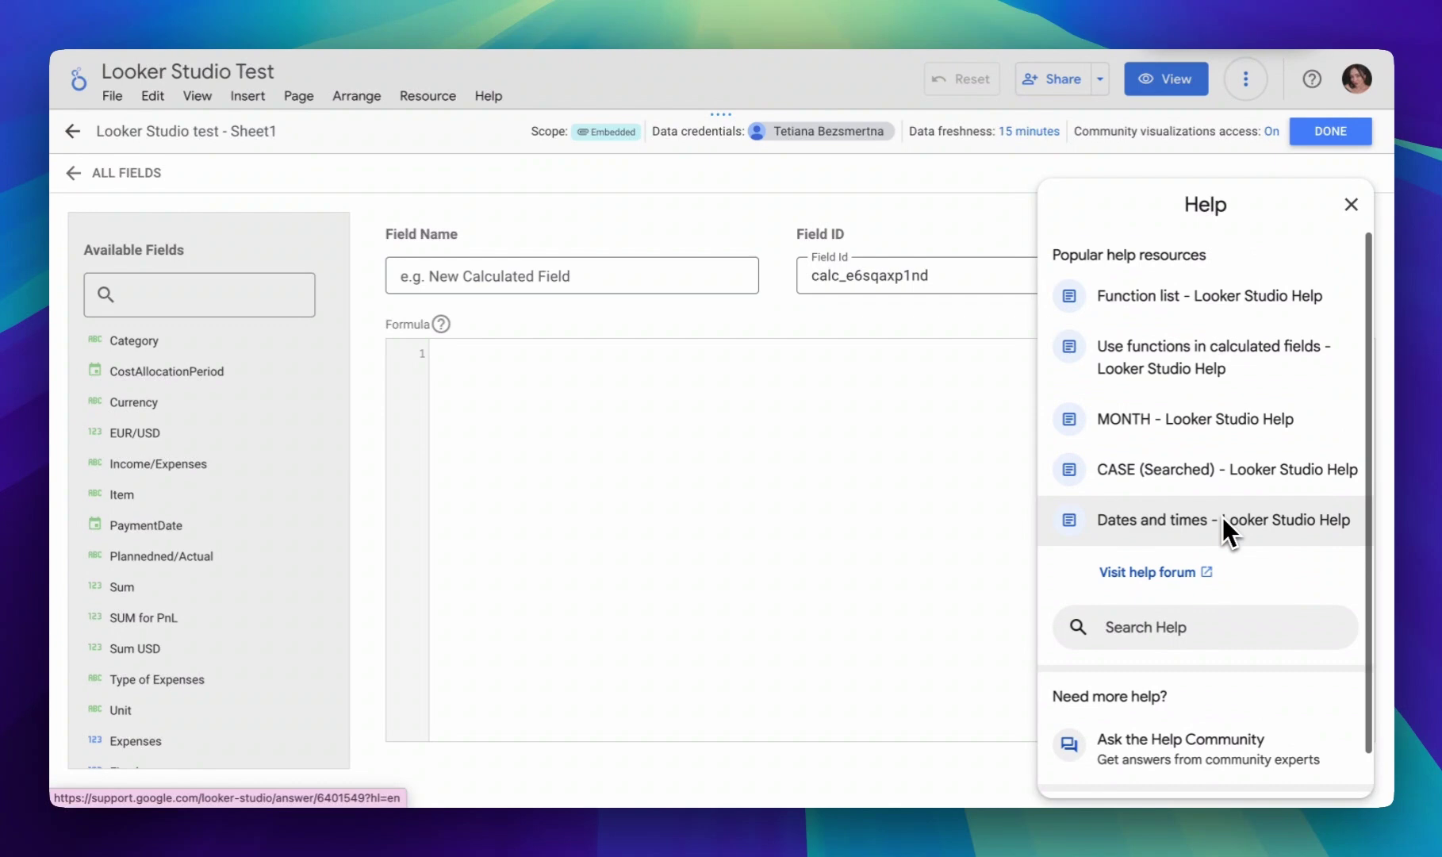
- Close the formula help and look over the still-empty calculated-field editor
click(1350, 206)
click(618, 367)
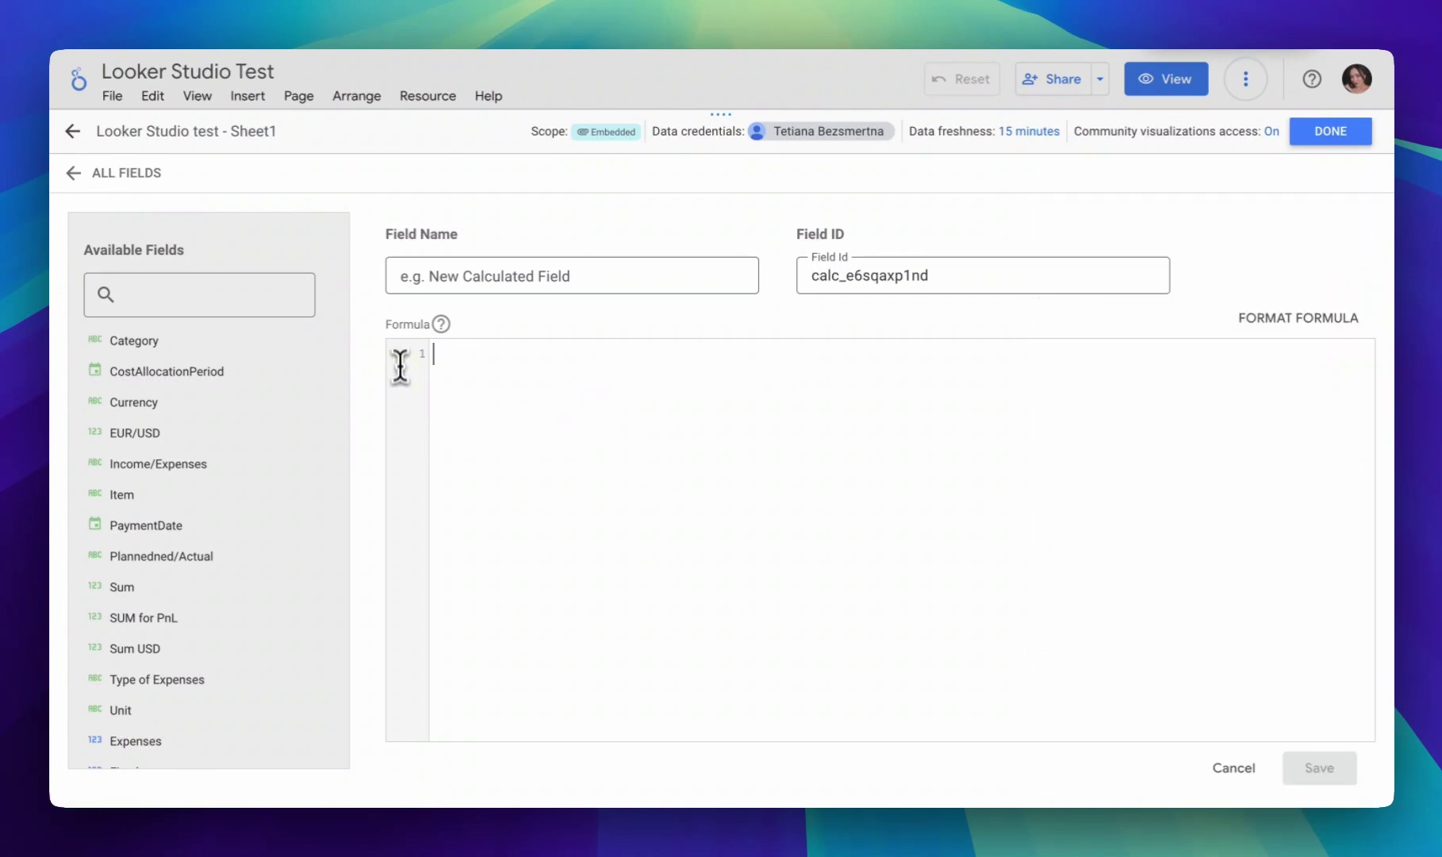
scroll(258, 535, down, 1)
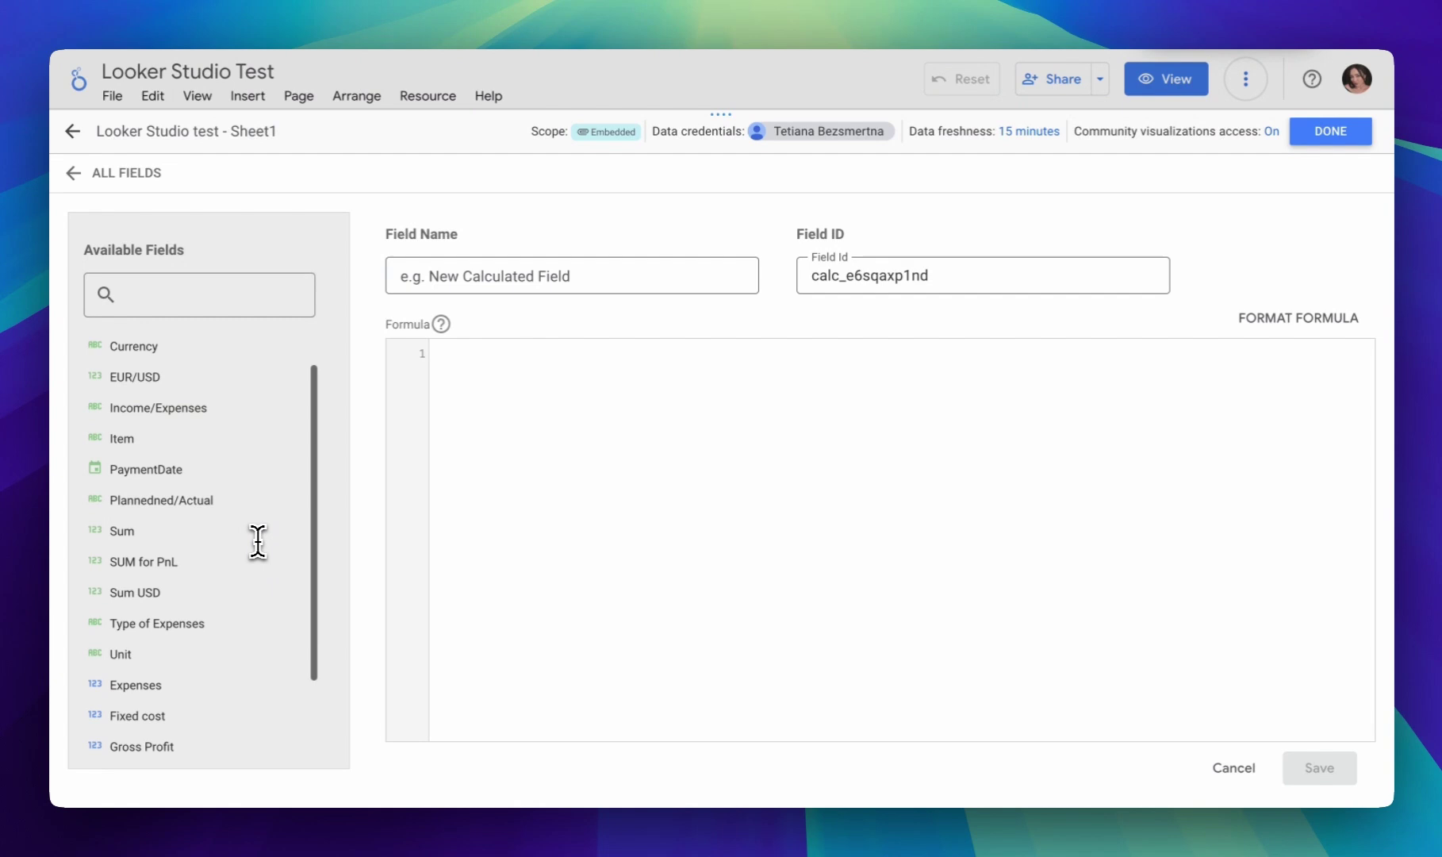
scroll(258, 541, down, 2)
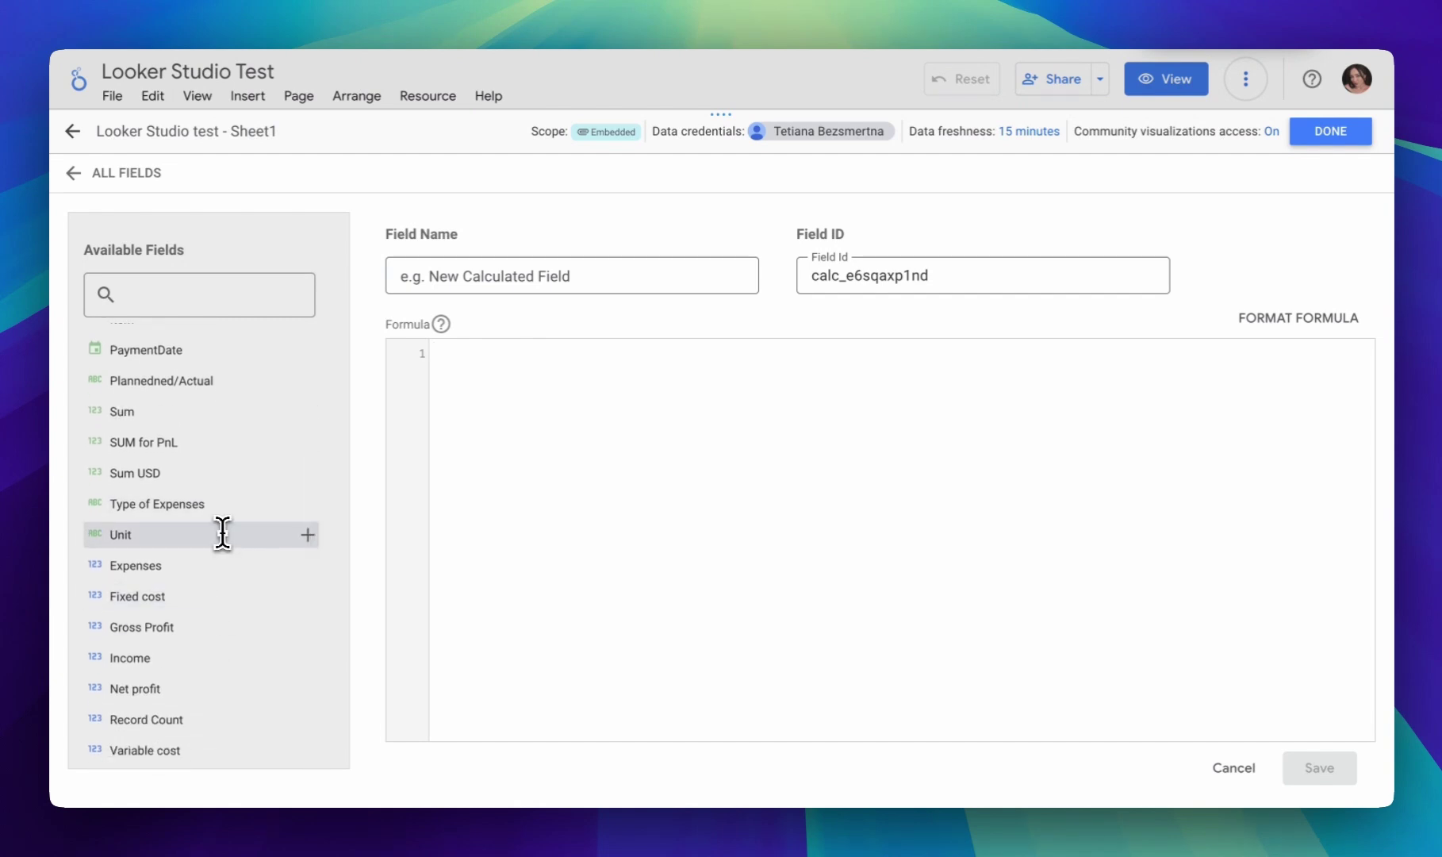
scroll(222, 533, up, 3)
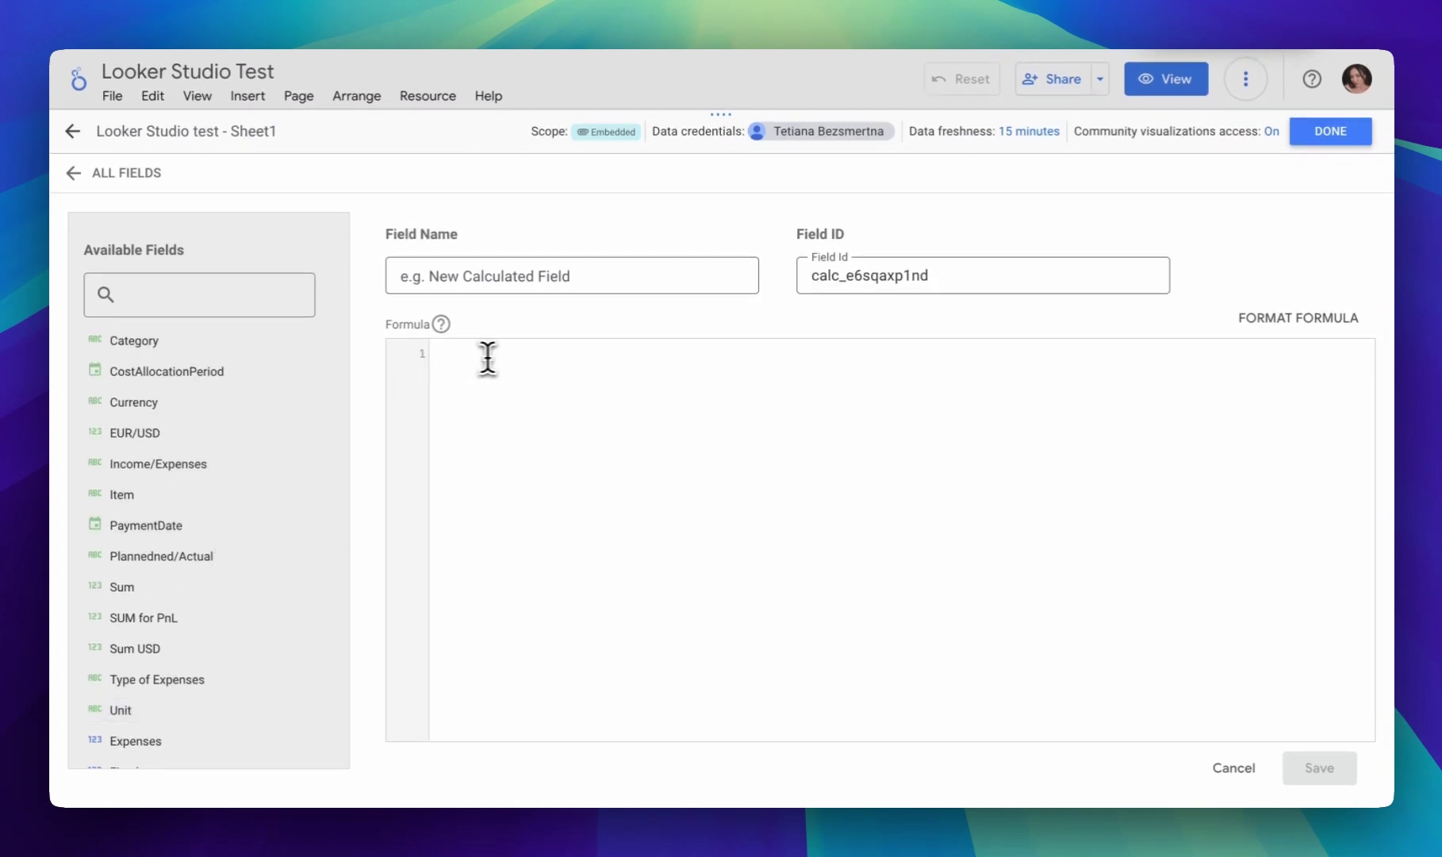
scroll(210, 573, down, 3)
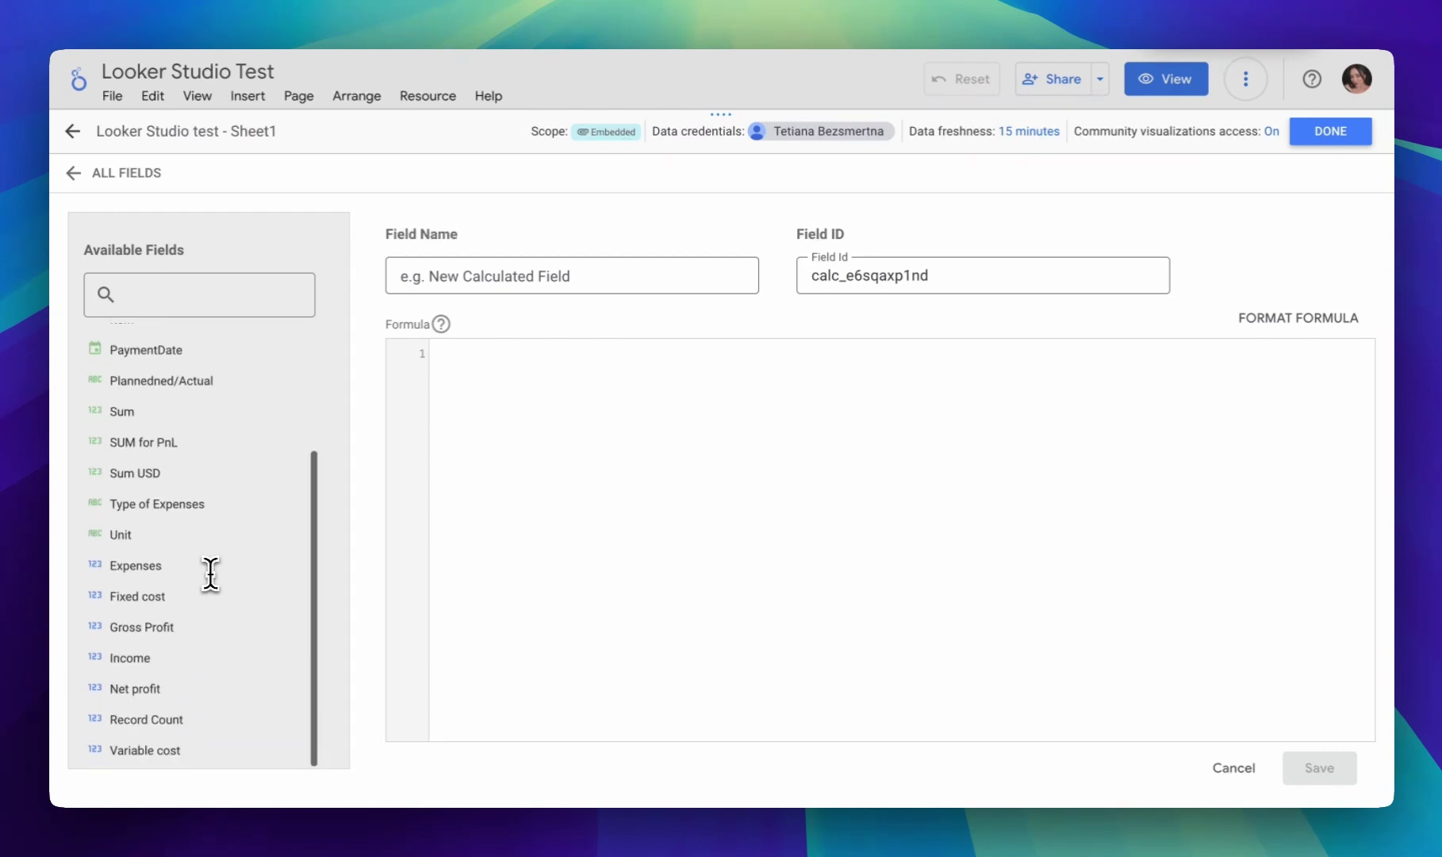
click(75, 176)
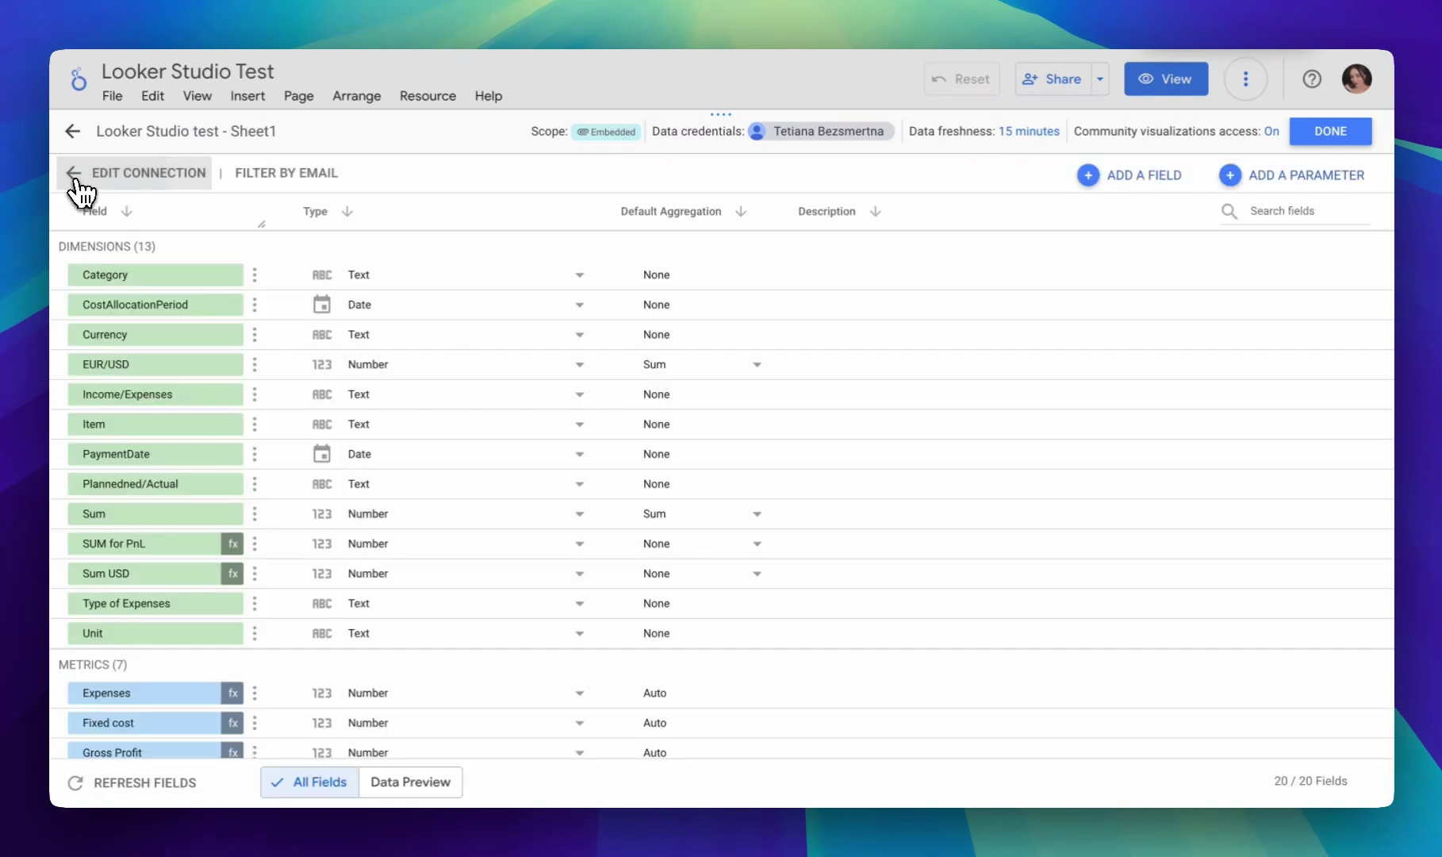
scroll(325, 603, down, 2)
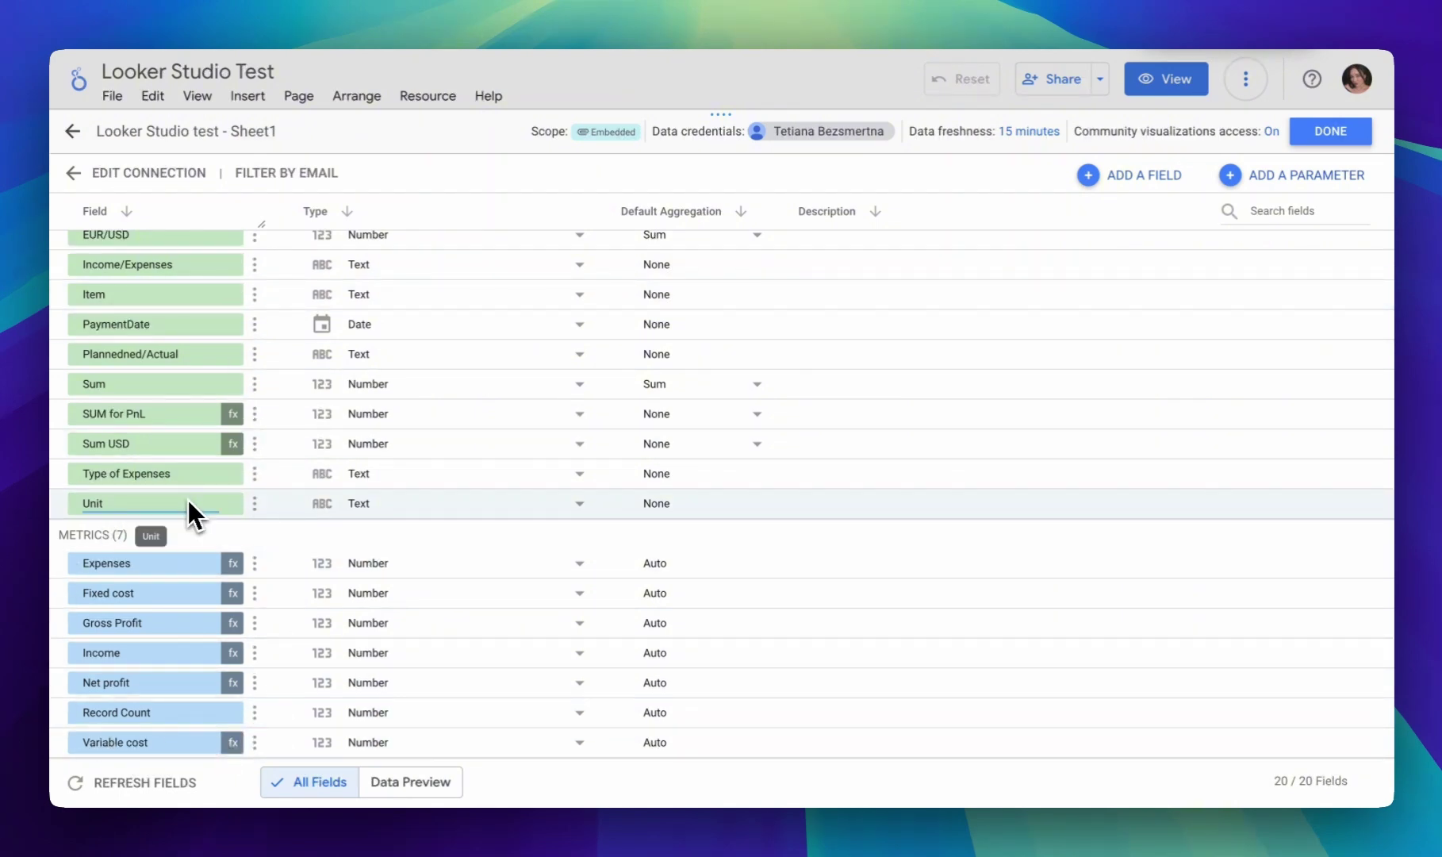
click(233, 443)
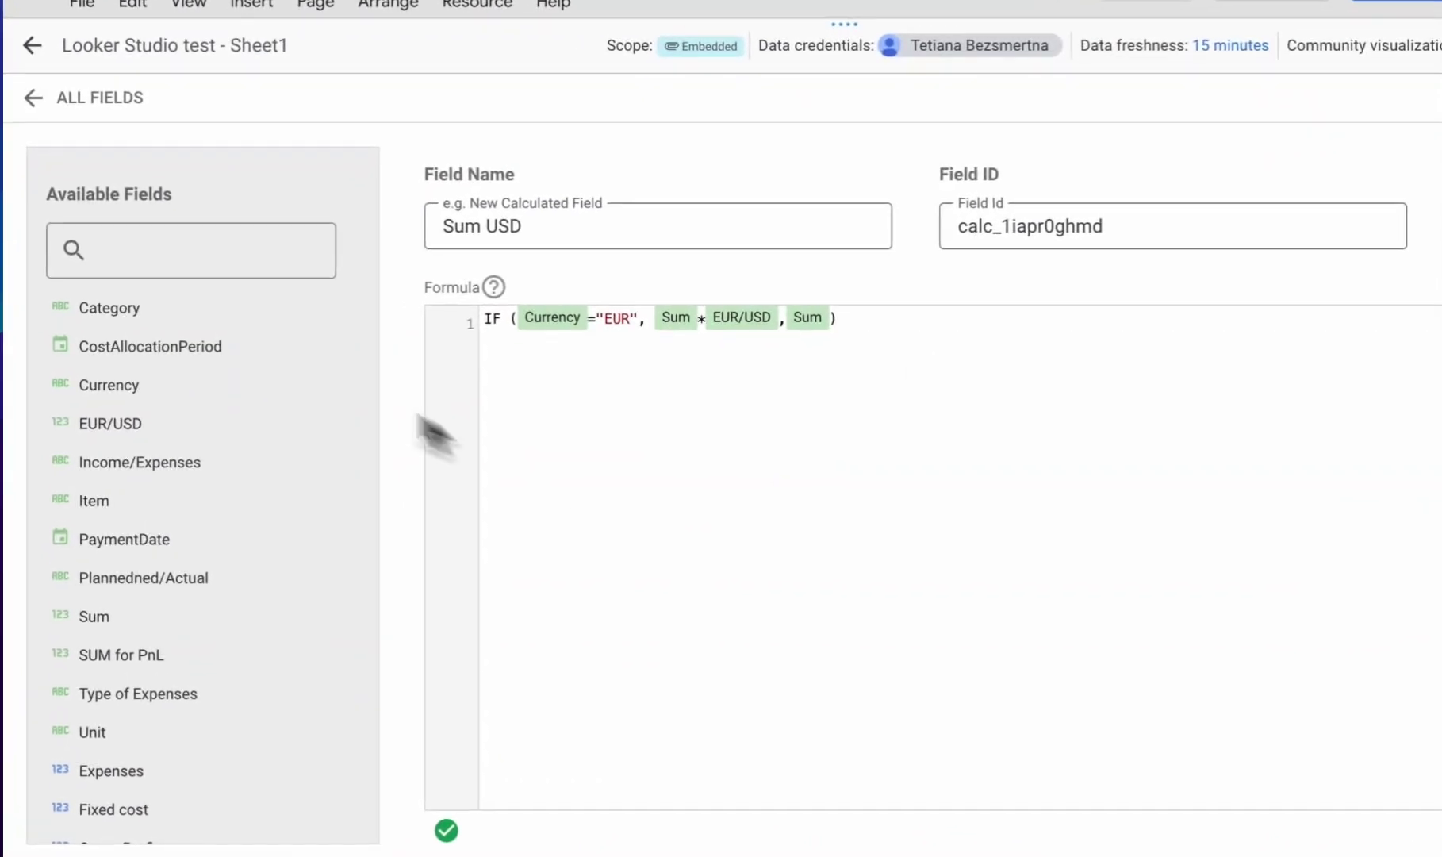
click(53, 119)
scroll(268, 586, down, 3)
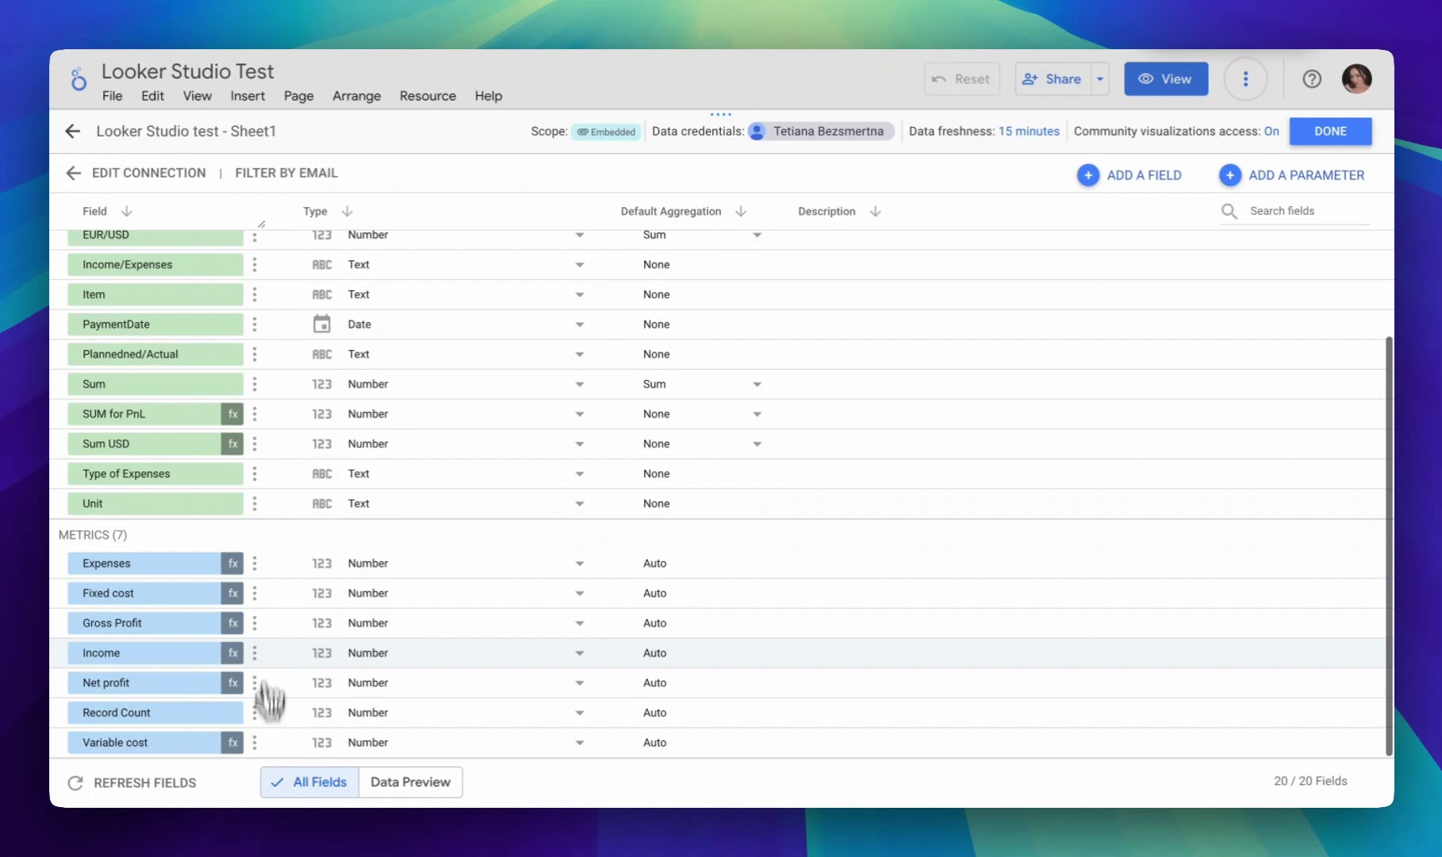
click(233, 682)
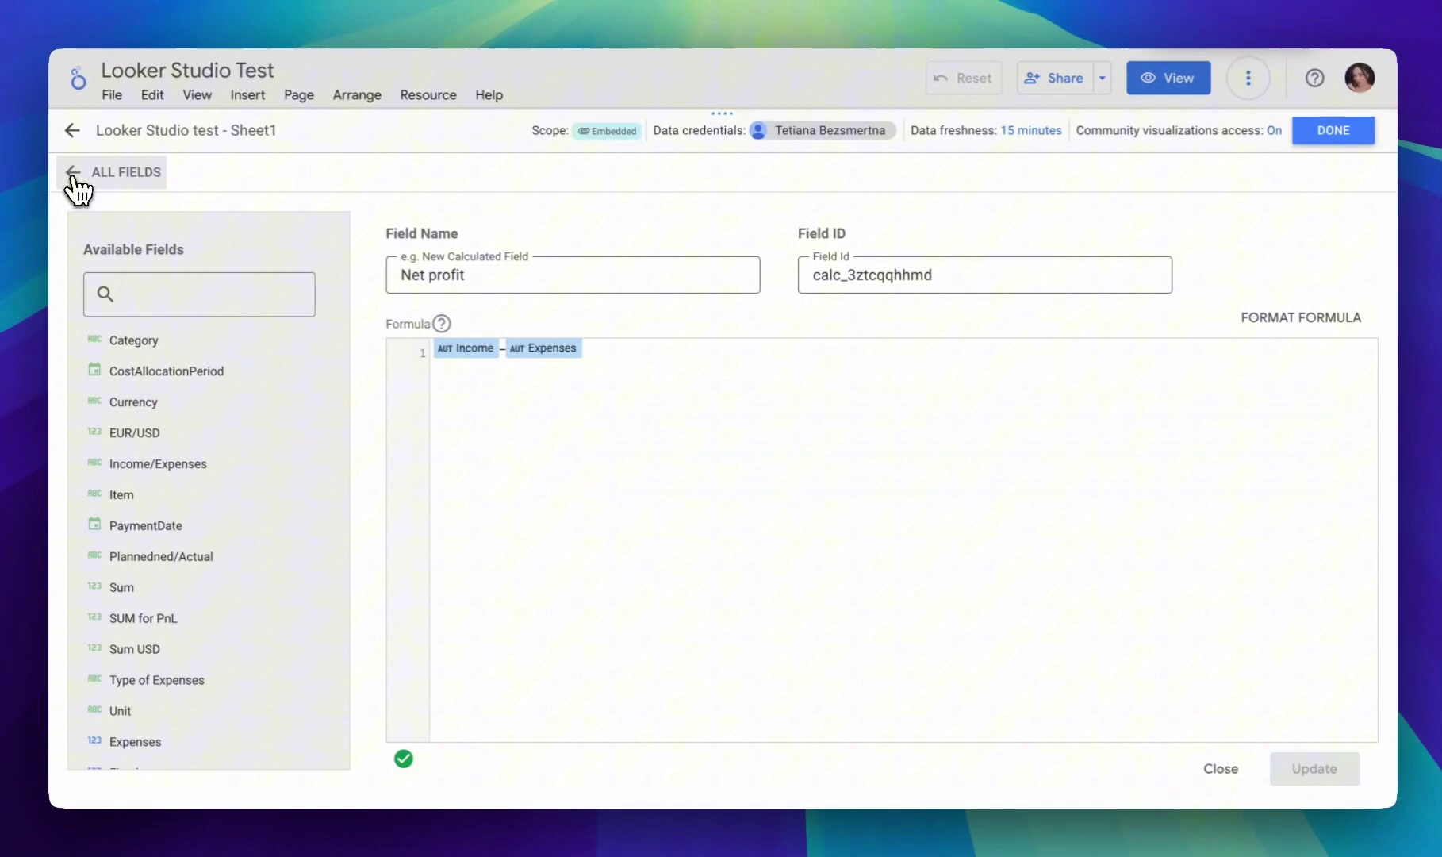
click(74, 178)
scroll(254, 452, down, 3)
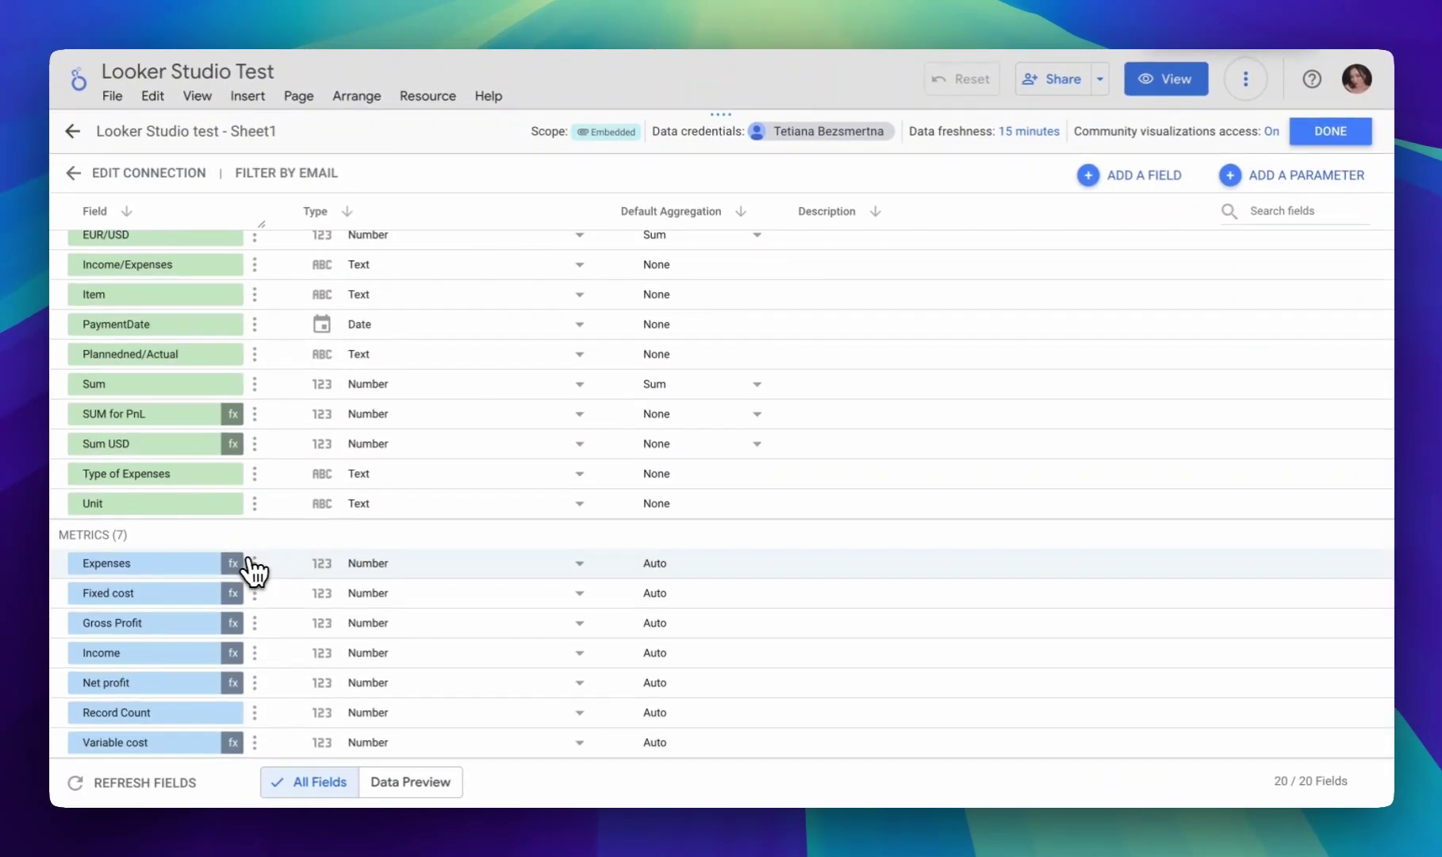
- Inspect the Expenses metric's SUM formula, then return to all fields
click(234, 563)
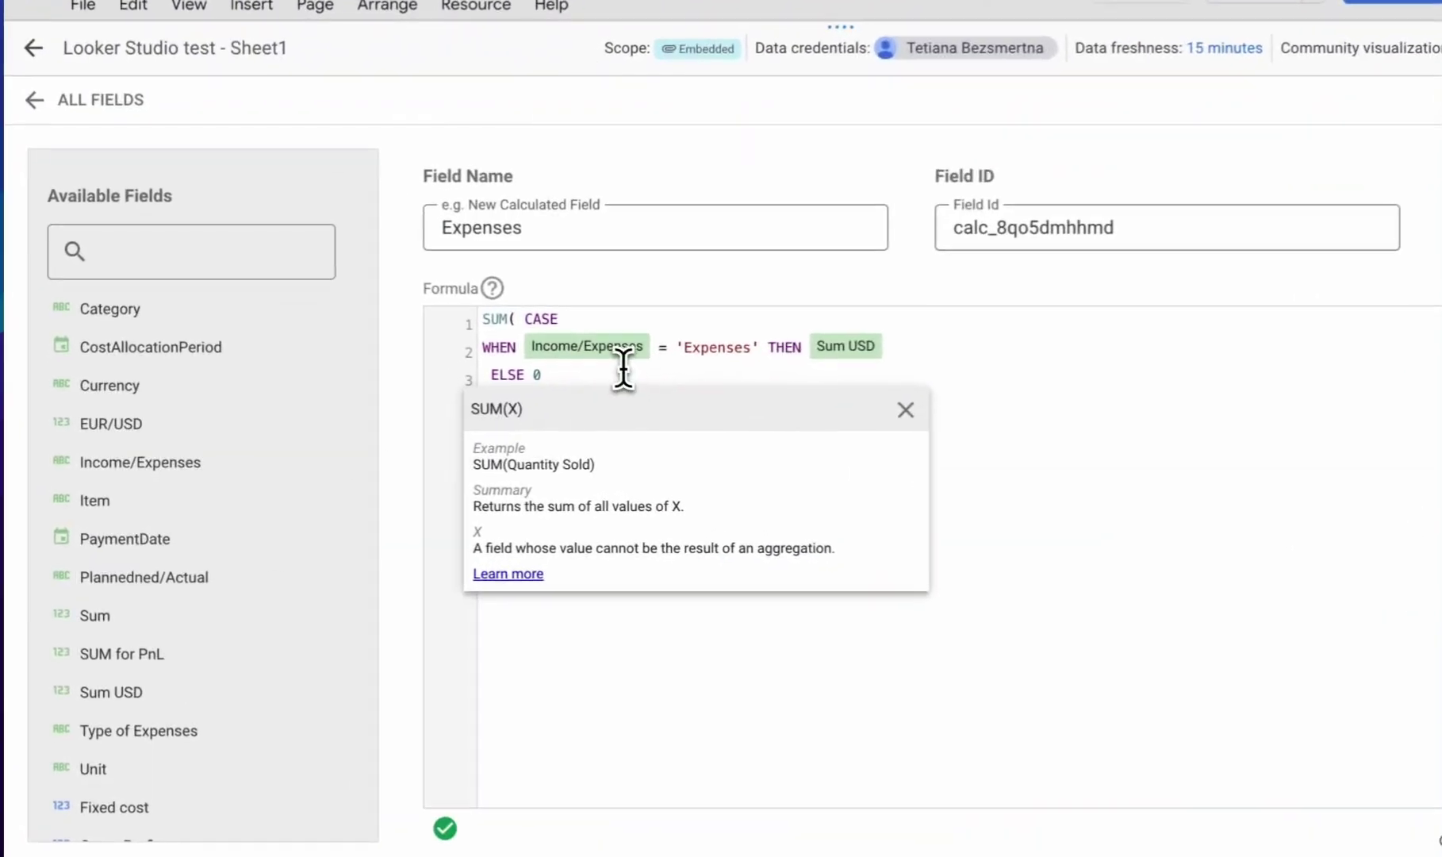
click(512, 450)
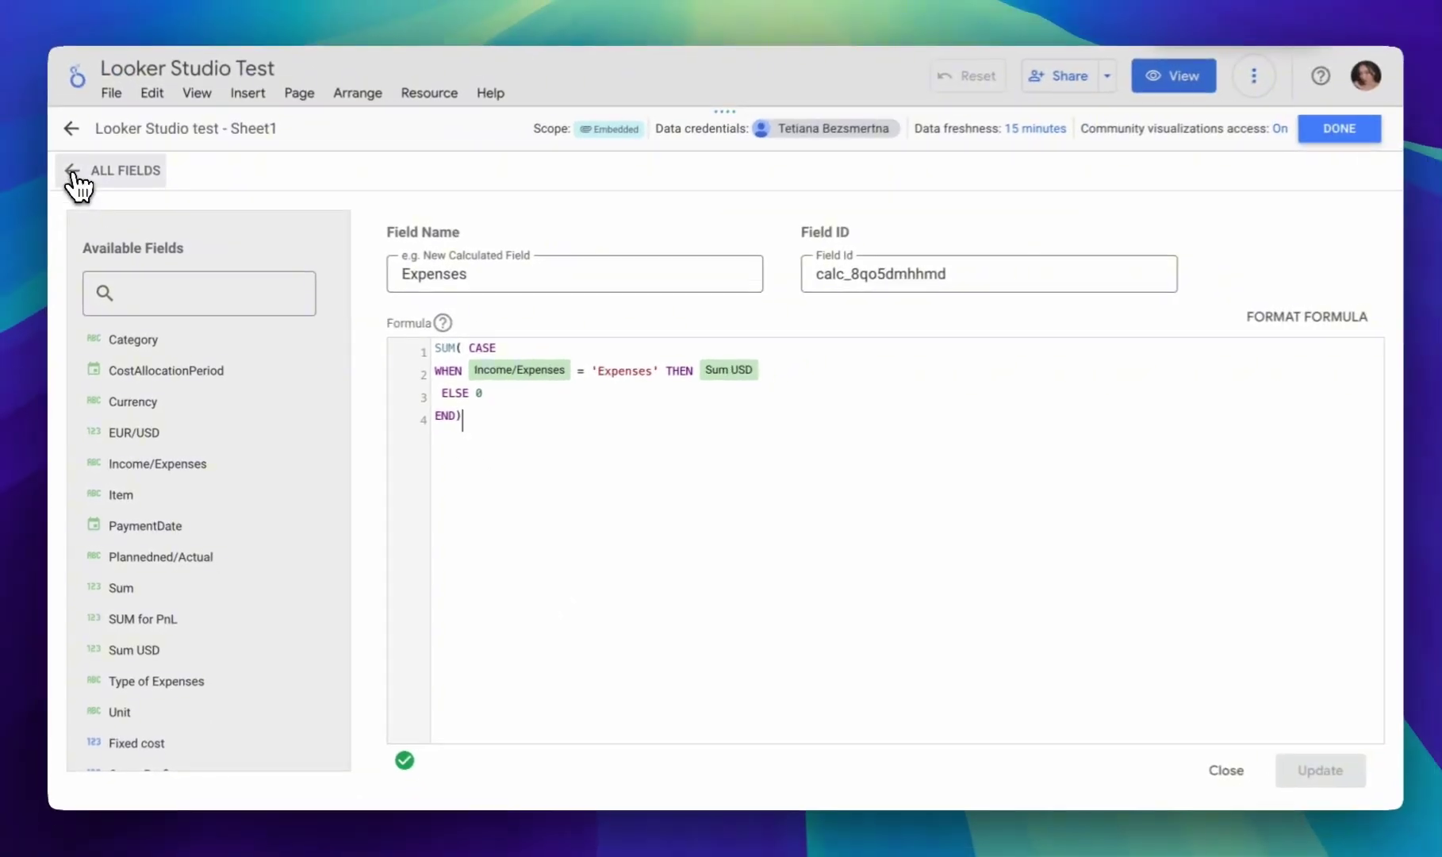
click(77, 178)
- Review the 13 dimensions and 7 metrics in the Sheet1 field list
scroll(329, 492, down, 3)
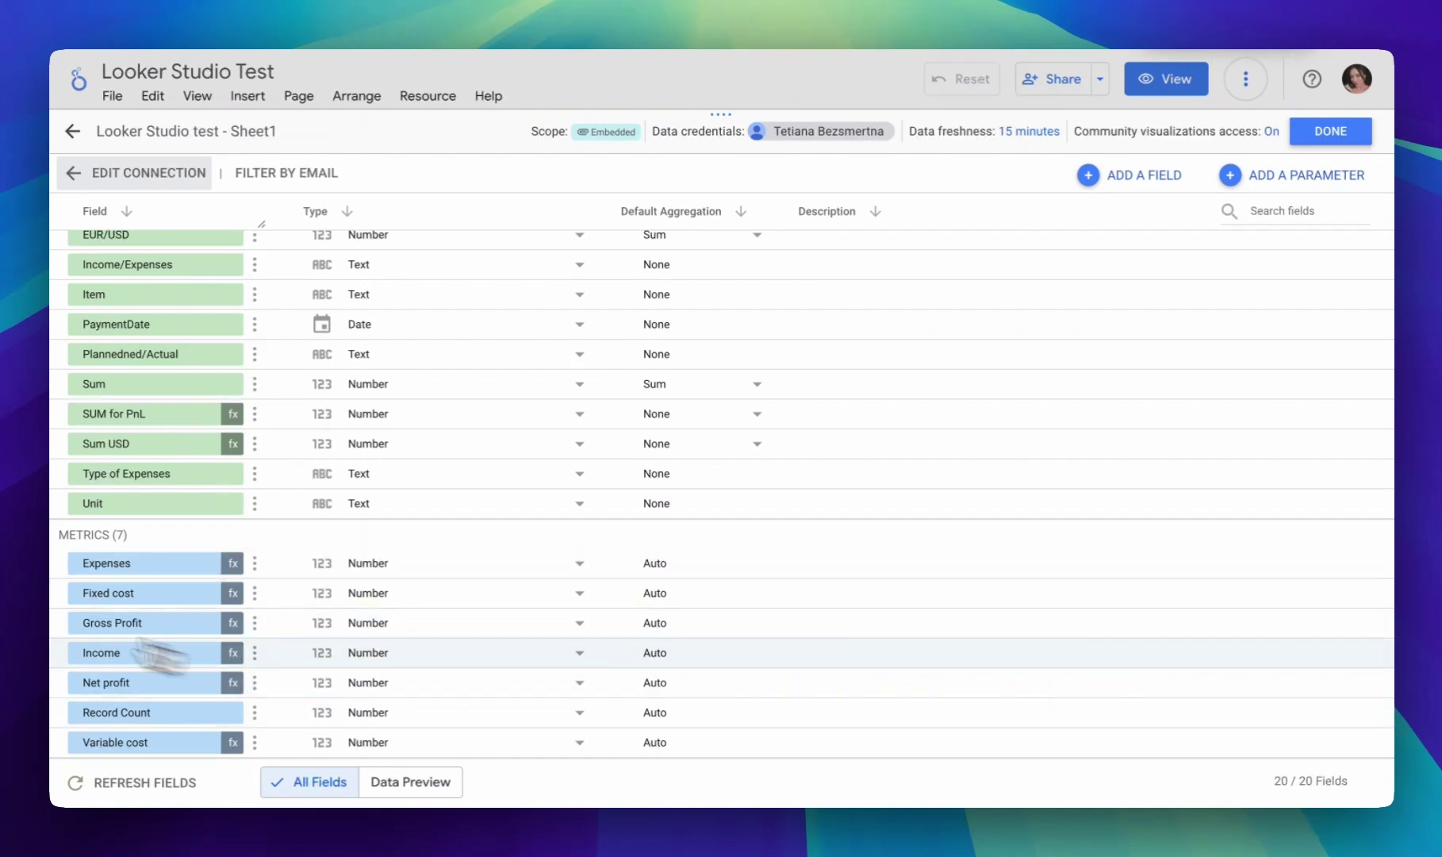
scroll(345, 557, up, 2)
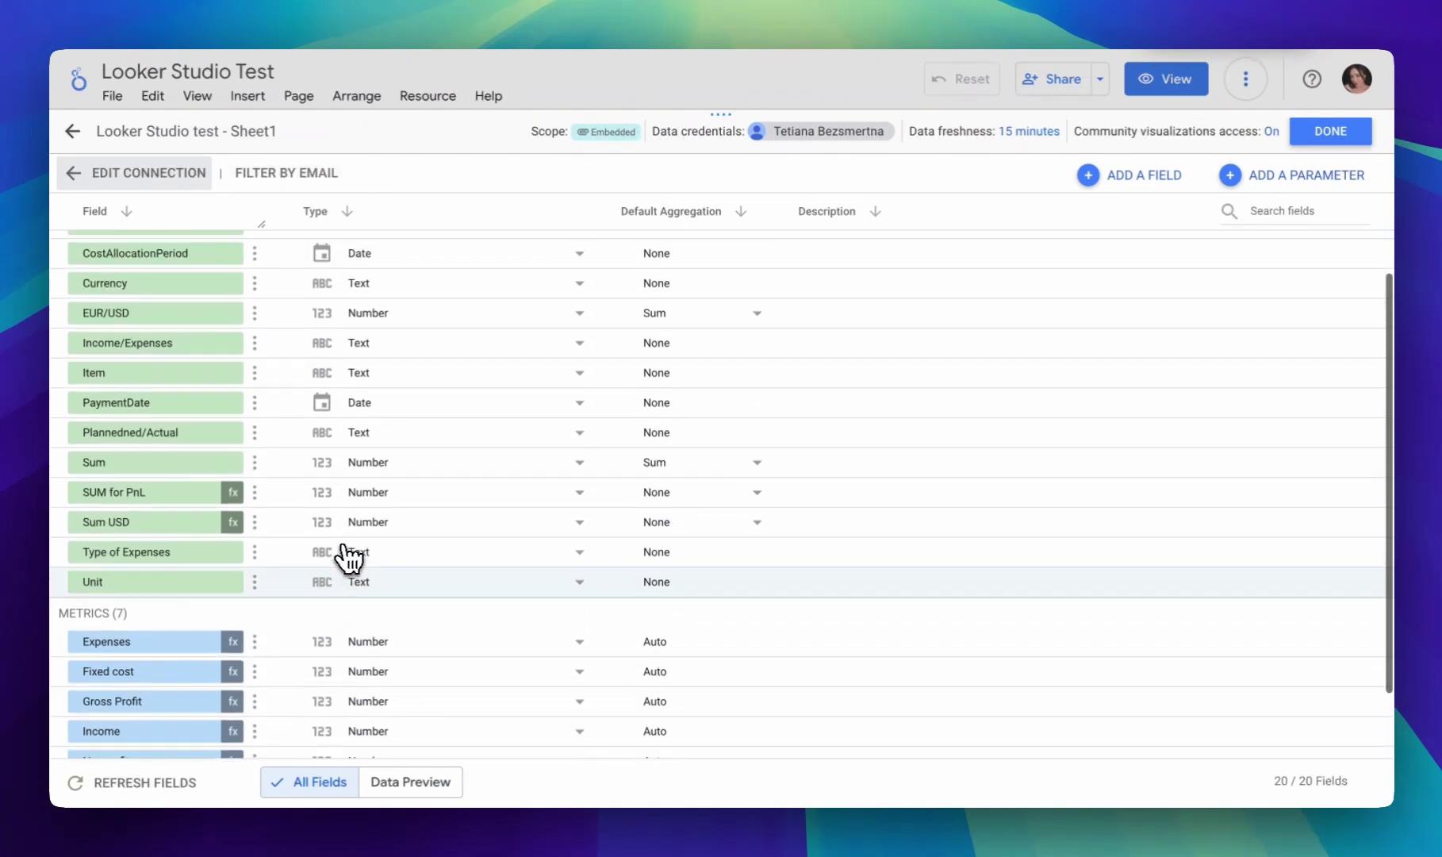
scroll(346, 557, down, 1)
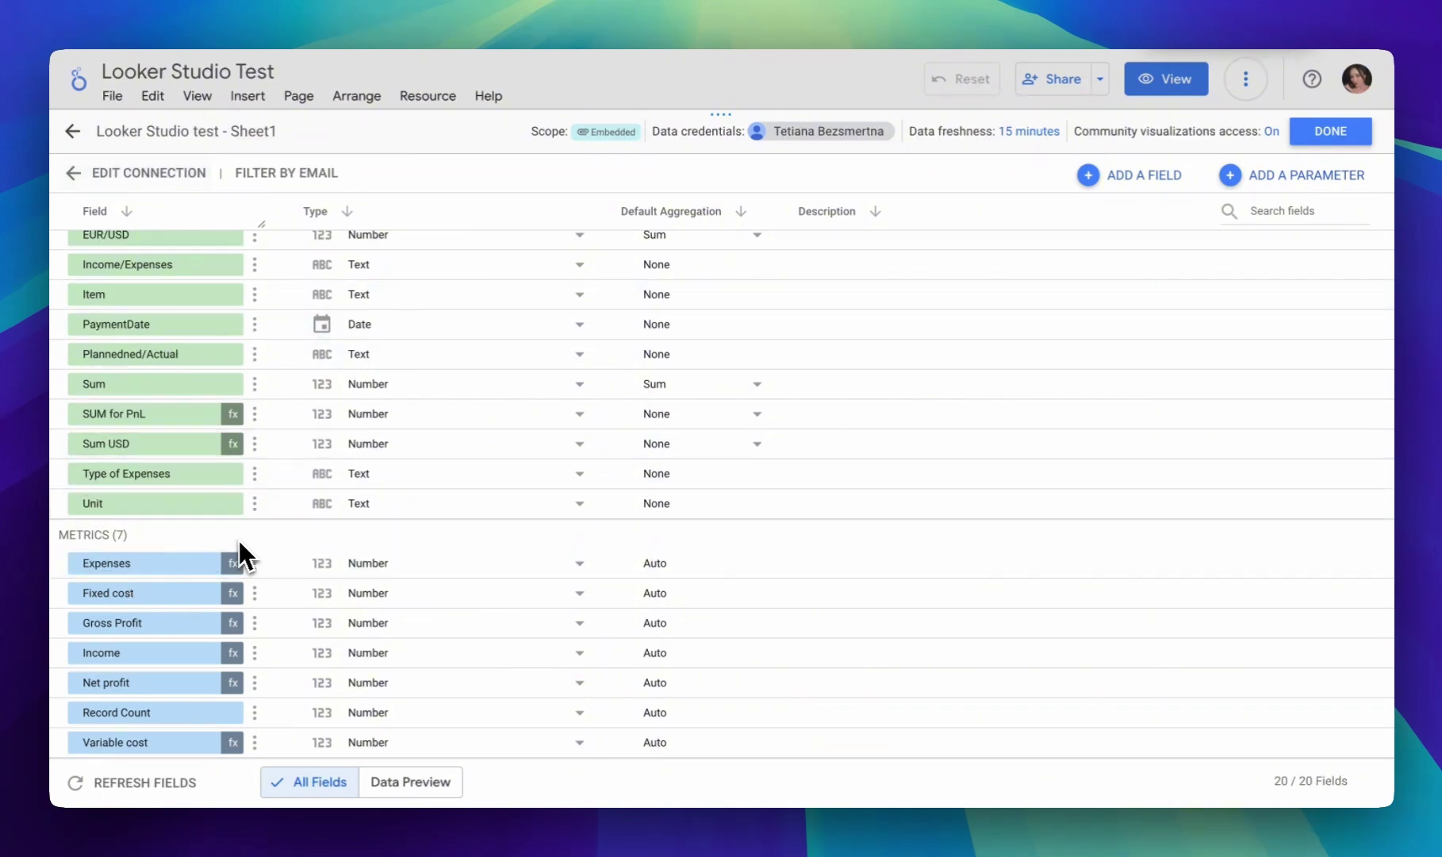
scroll(234, 540, up, 3)
scroll(233, 535, up, 3)
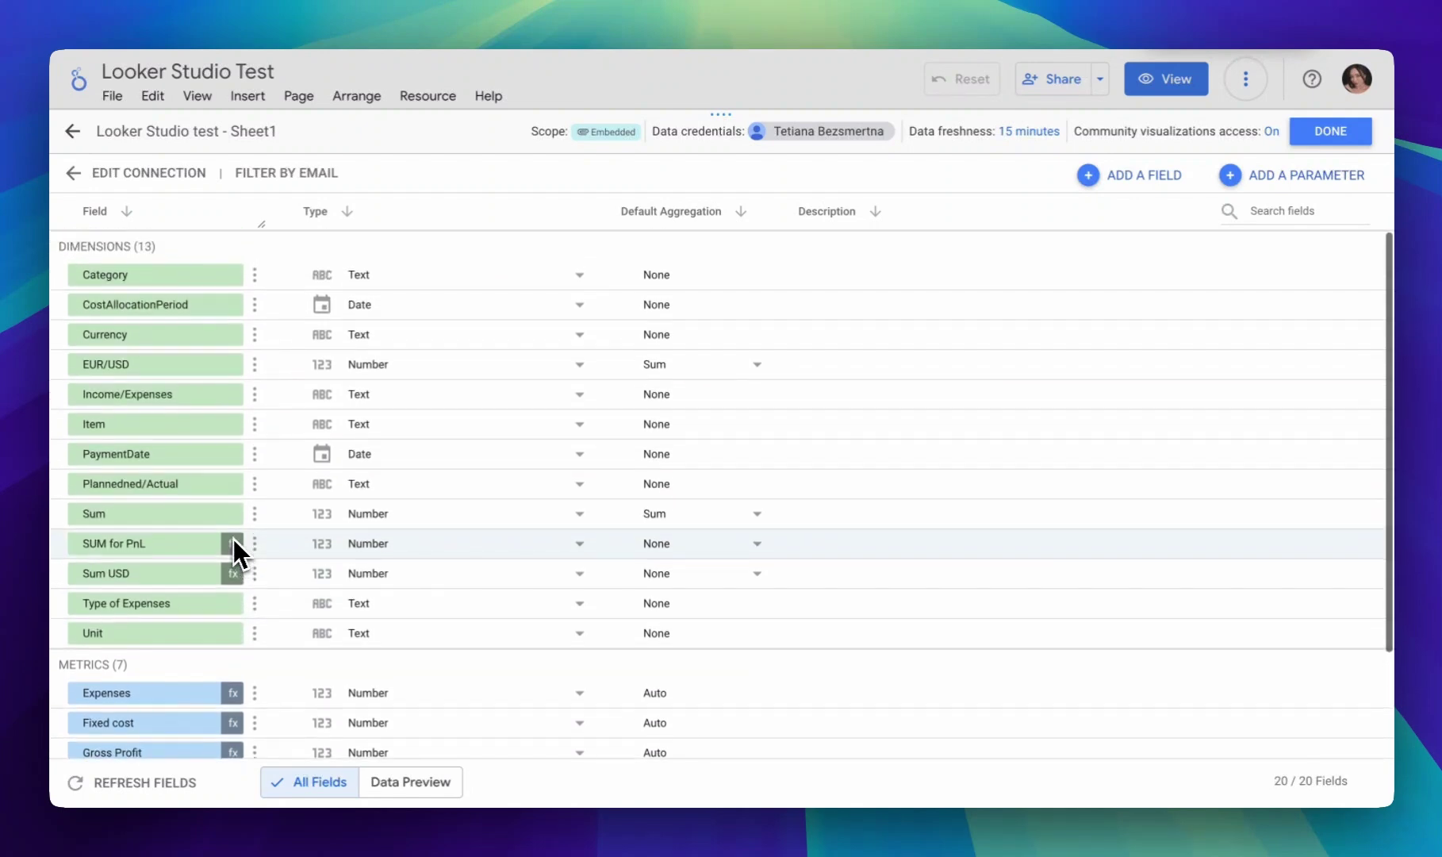
scroll(232, 535, down, 4)
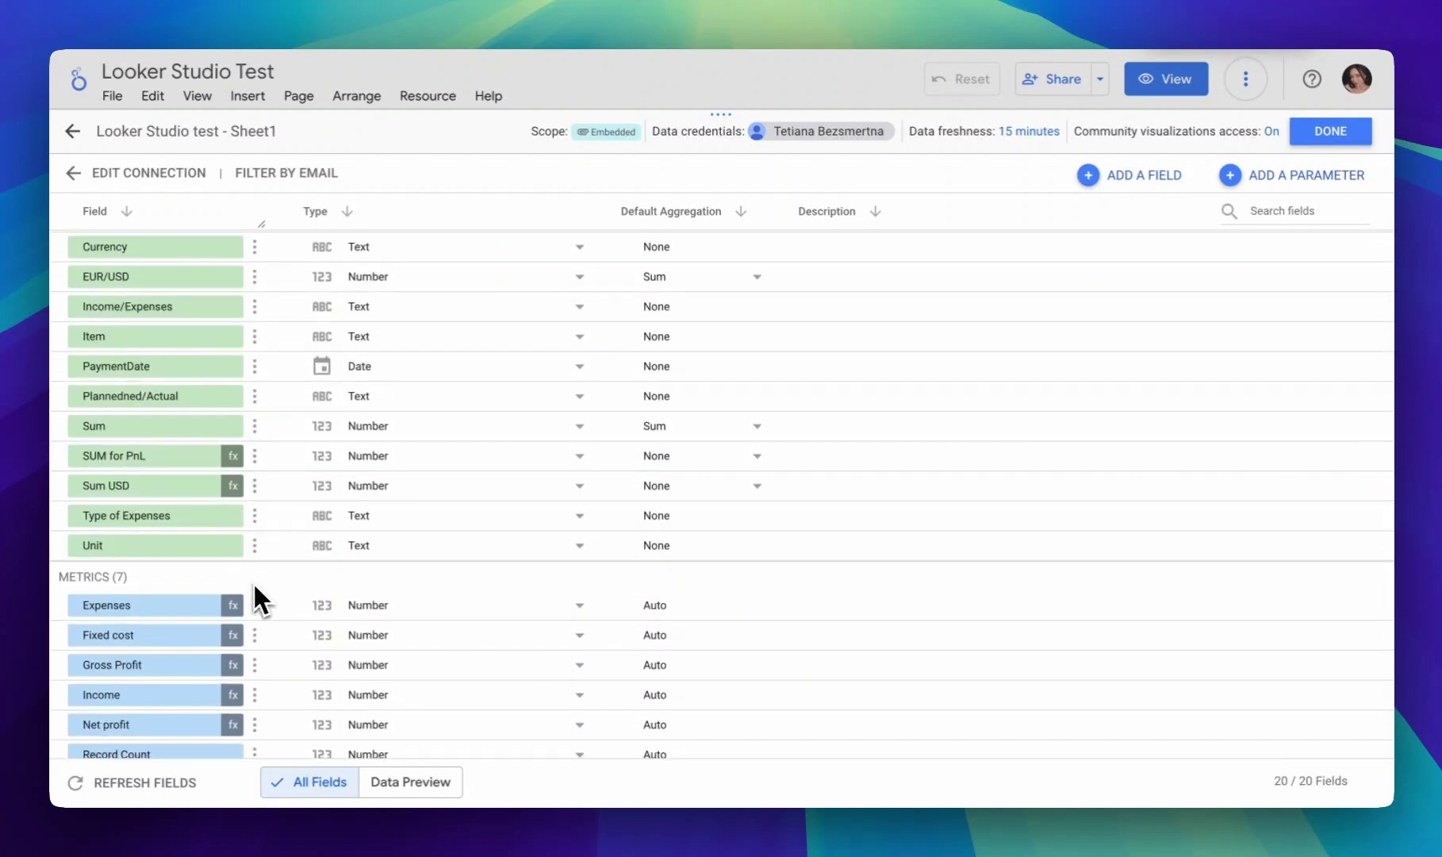
scroll(252, 580, down, 1)
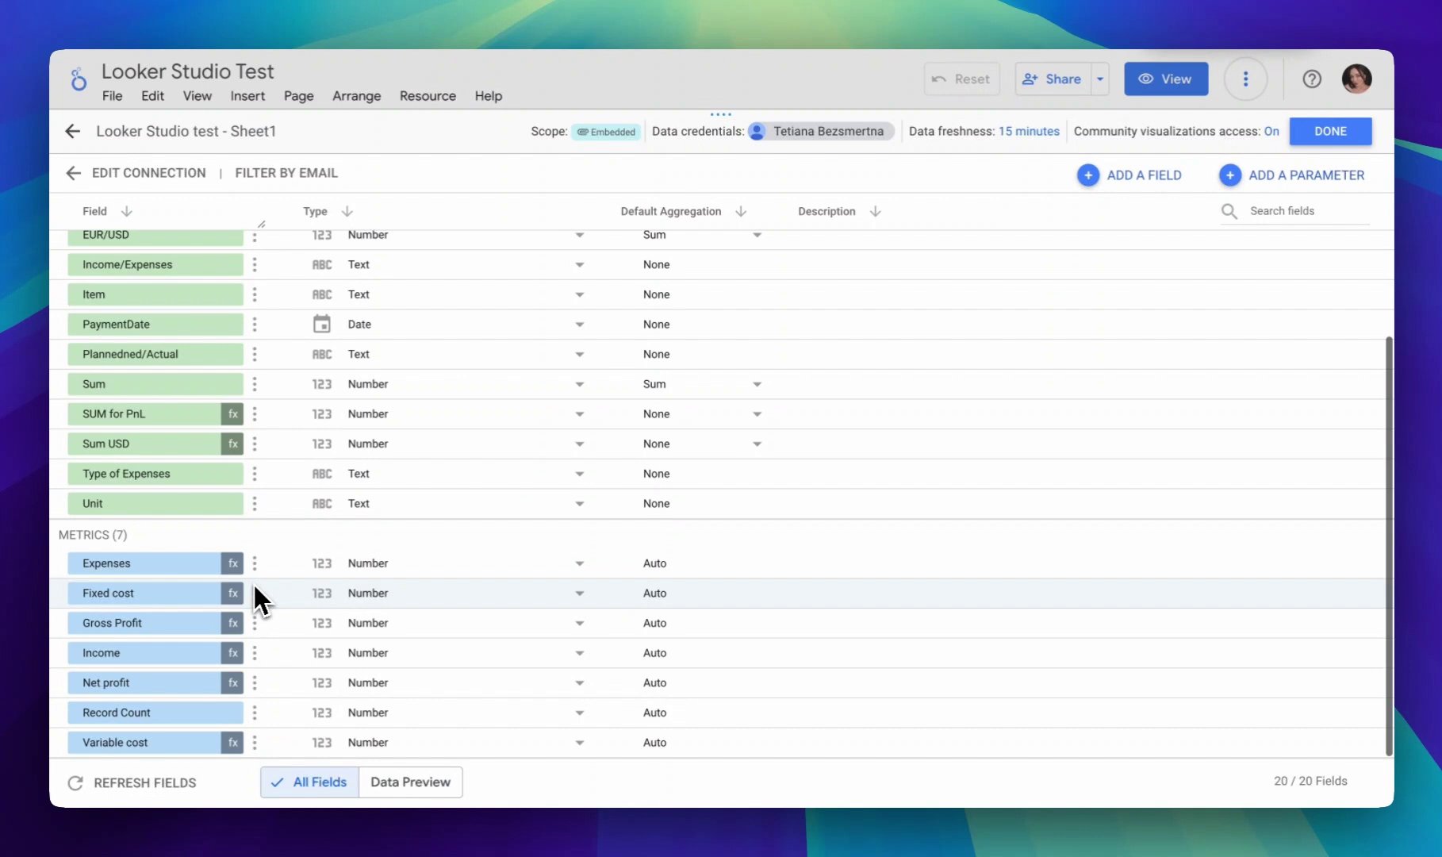
scroll(255, 539, up, 3)
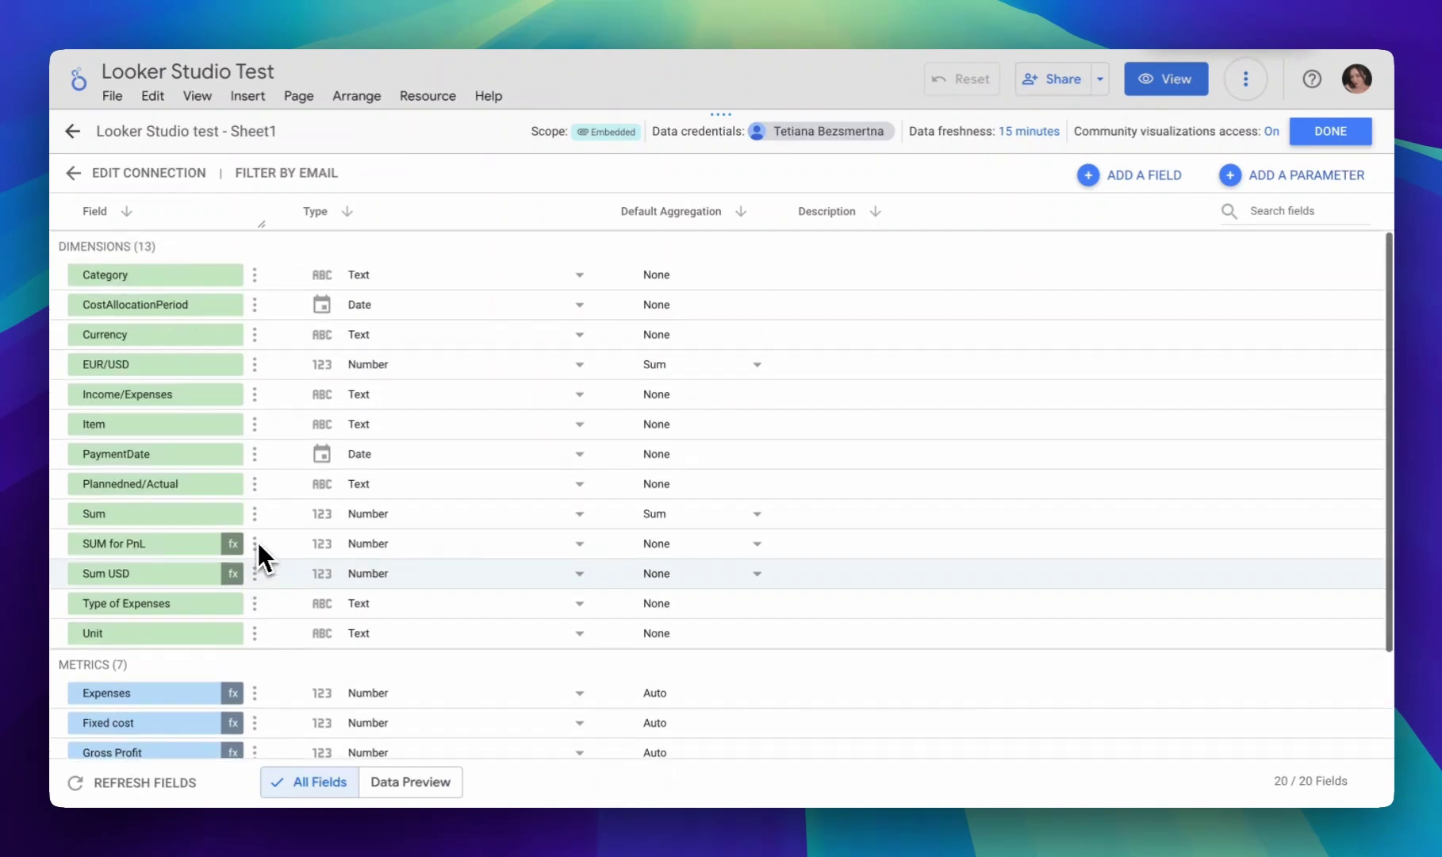
scroll(257, 542, down, 3)
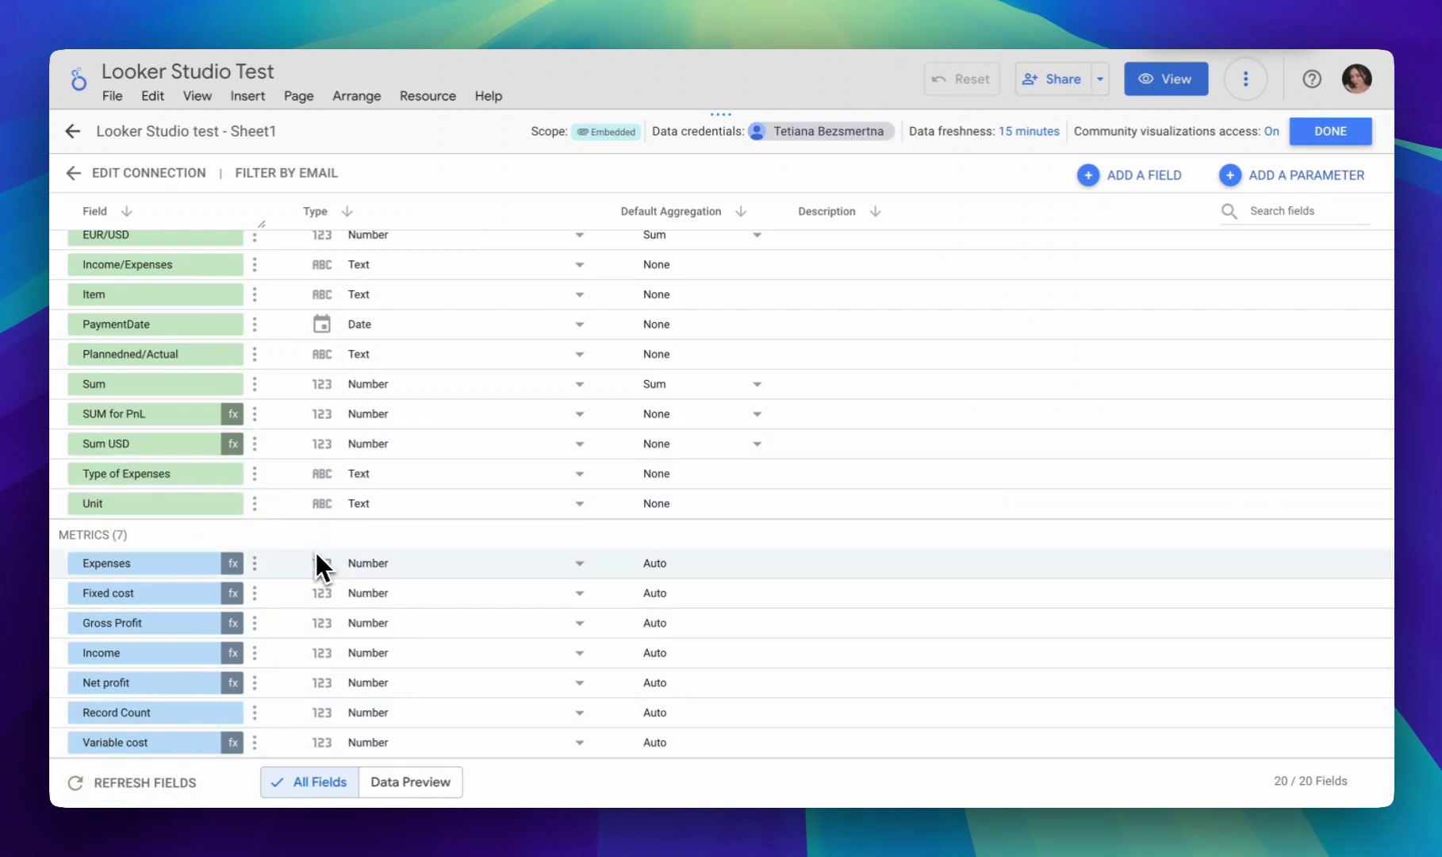
scroll(316, 563, up, 3)
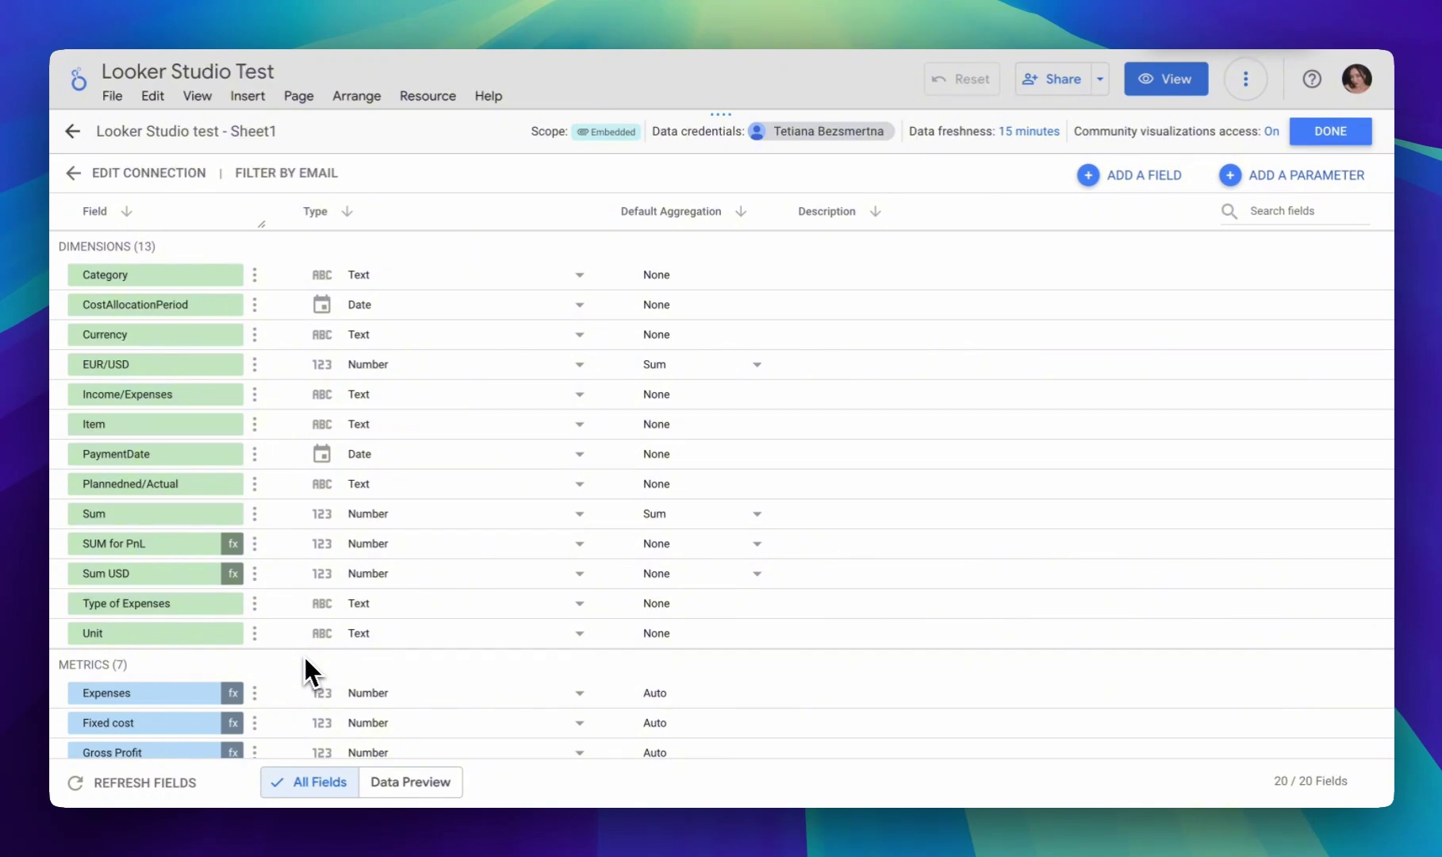
scroll(306, 659, down, 1)
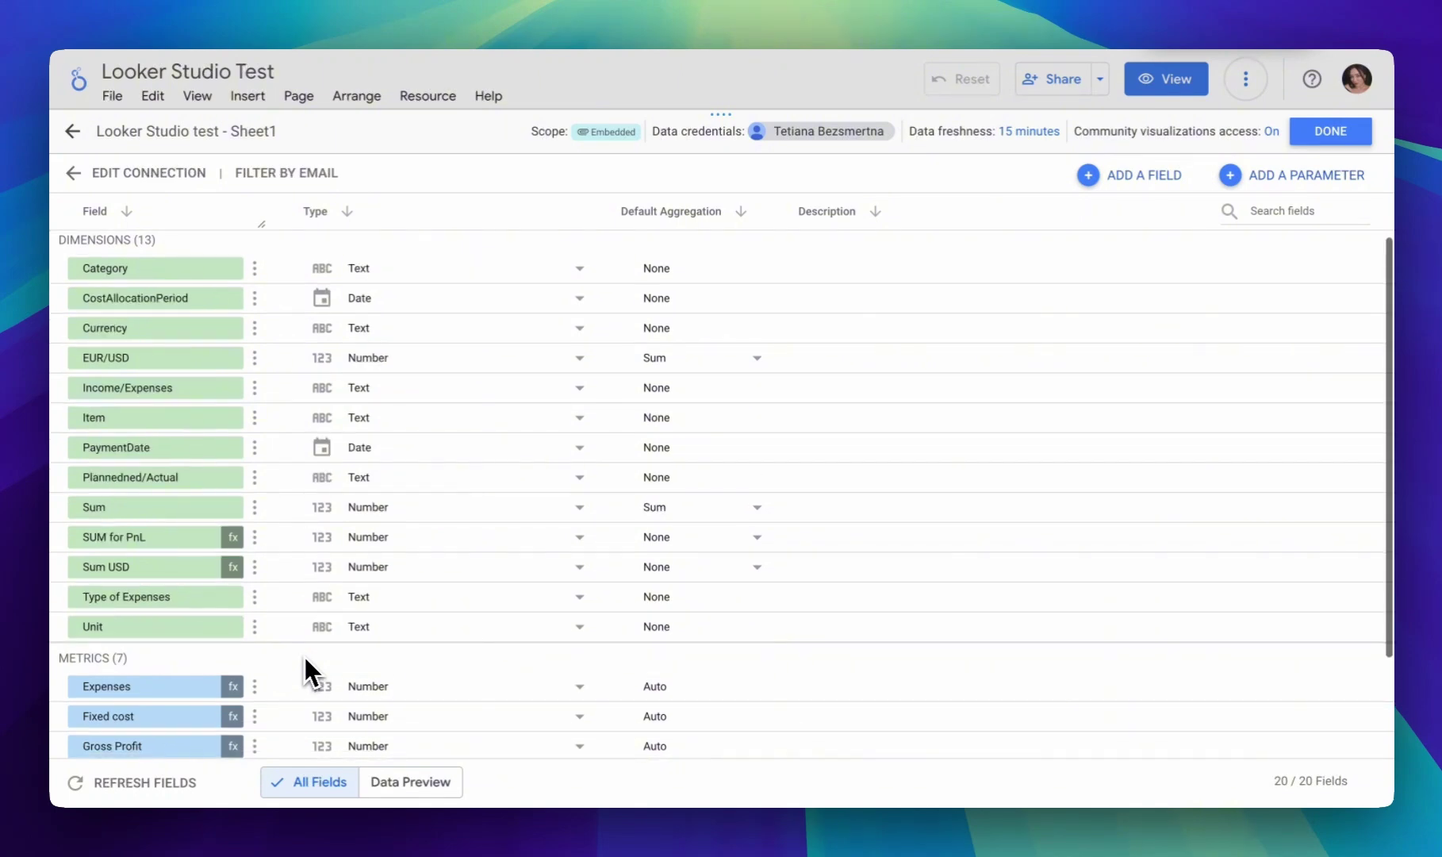
scroll(304, 657, up, 1)
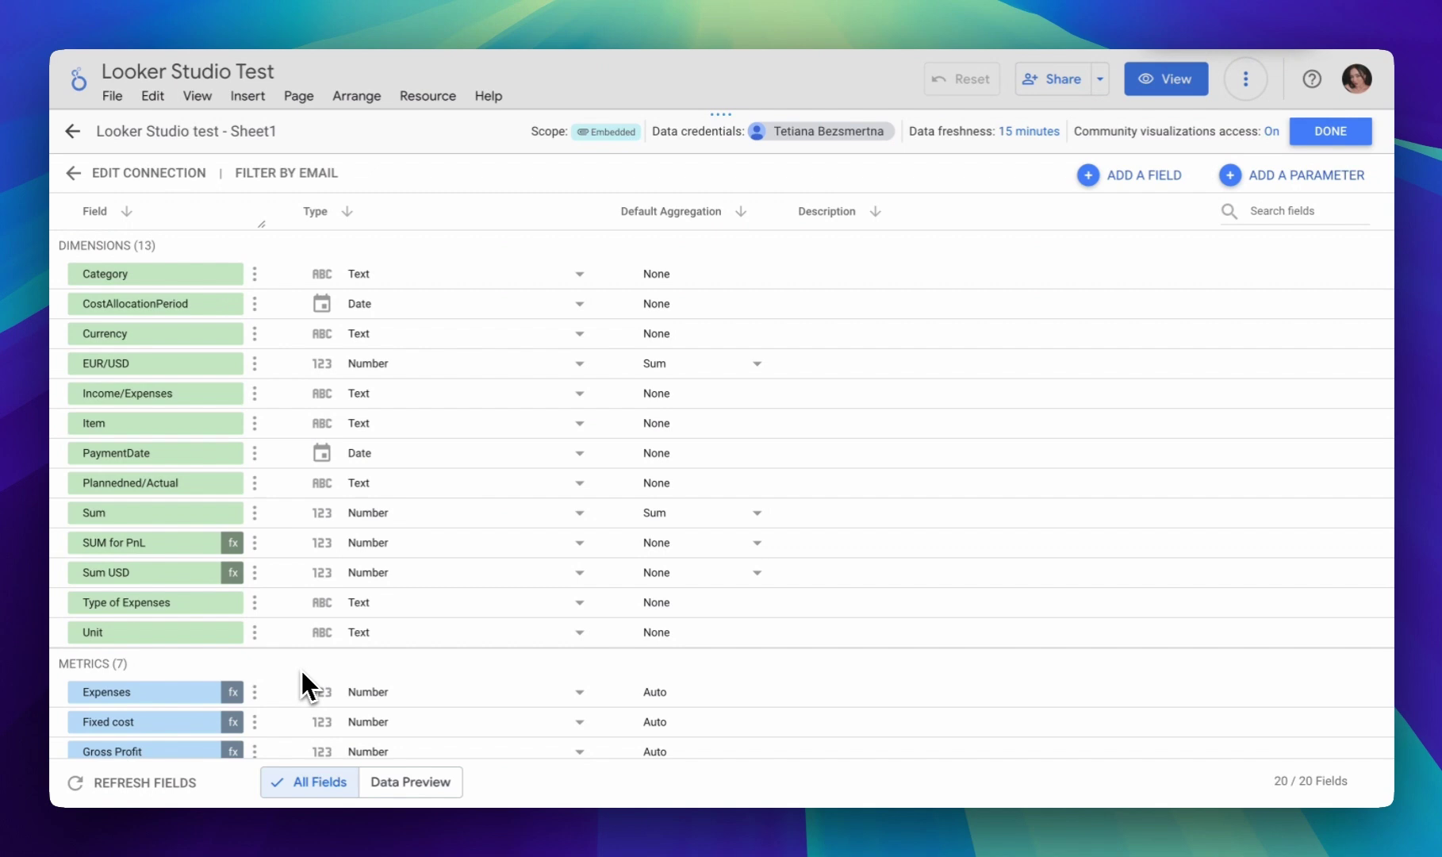
scroll(302, 671, down, 4)
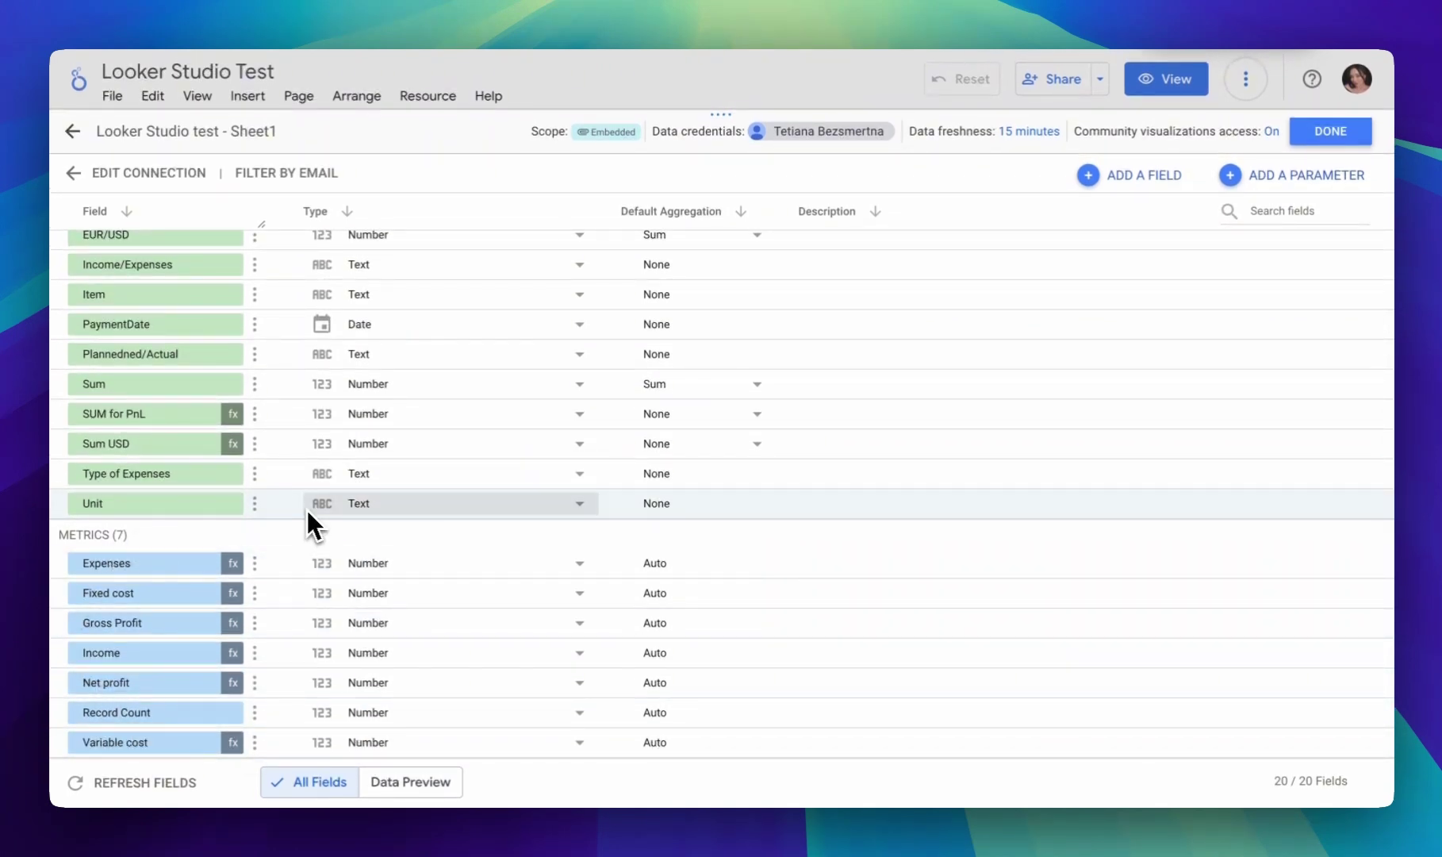
scroll(307, 510, up, 3)
scroll(306, 510, up, 1)
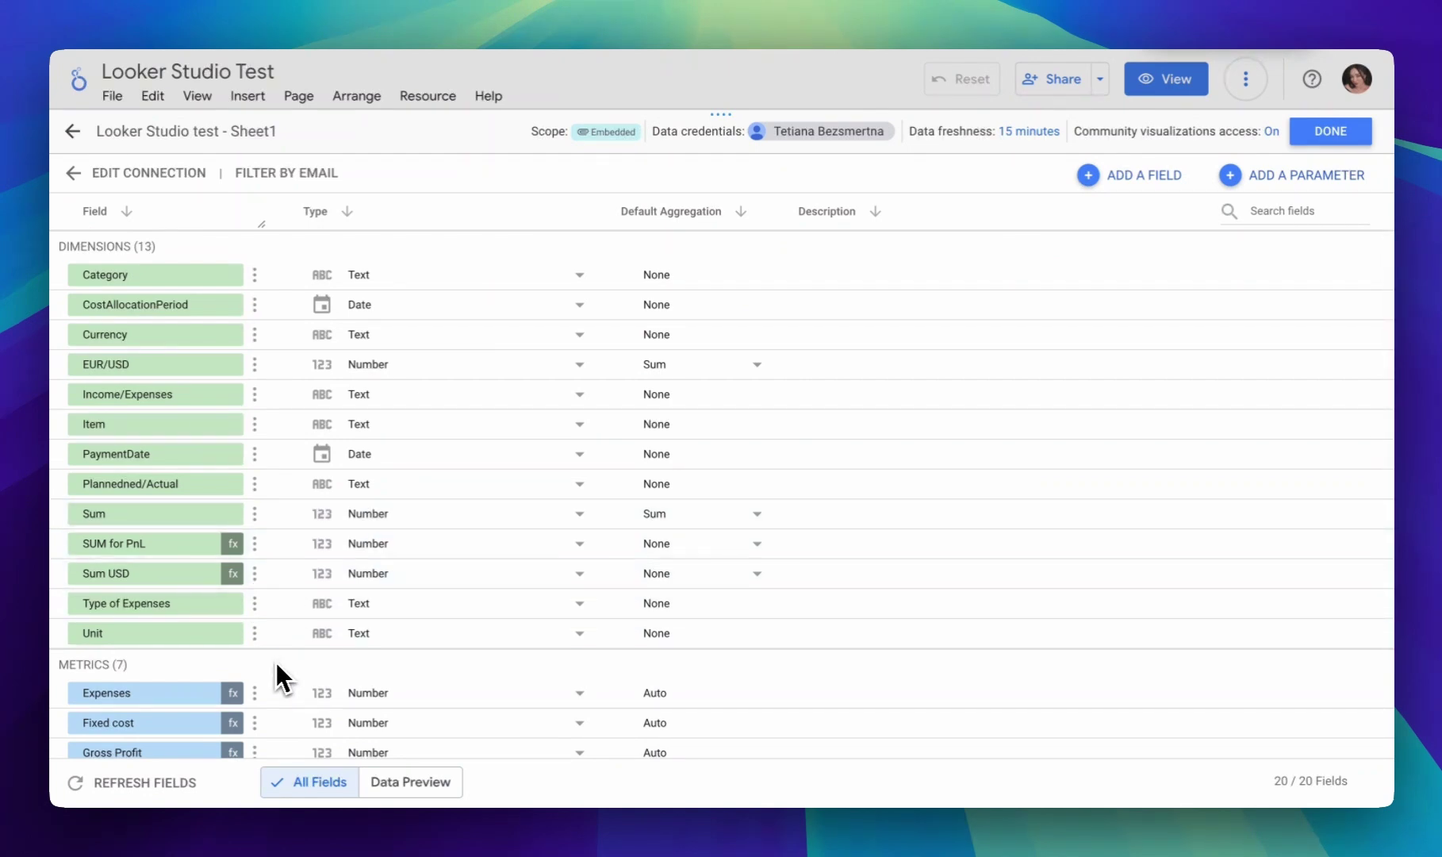
scroll(276, 662, down, 5)
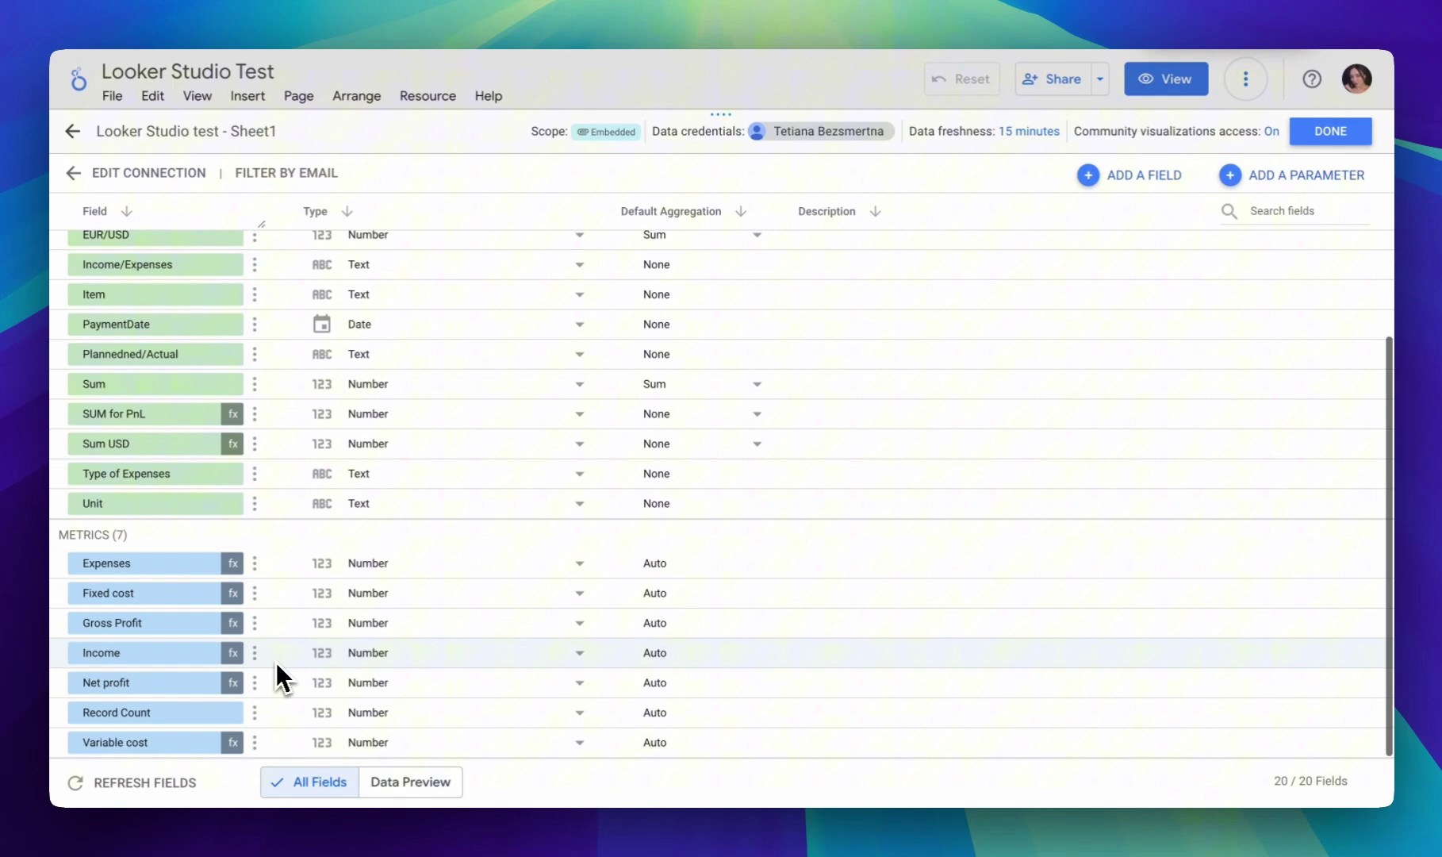
scroll(276, 662, up, 5)
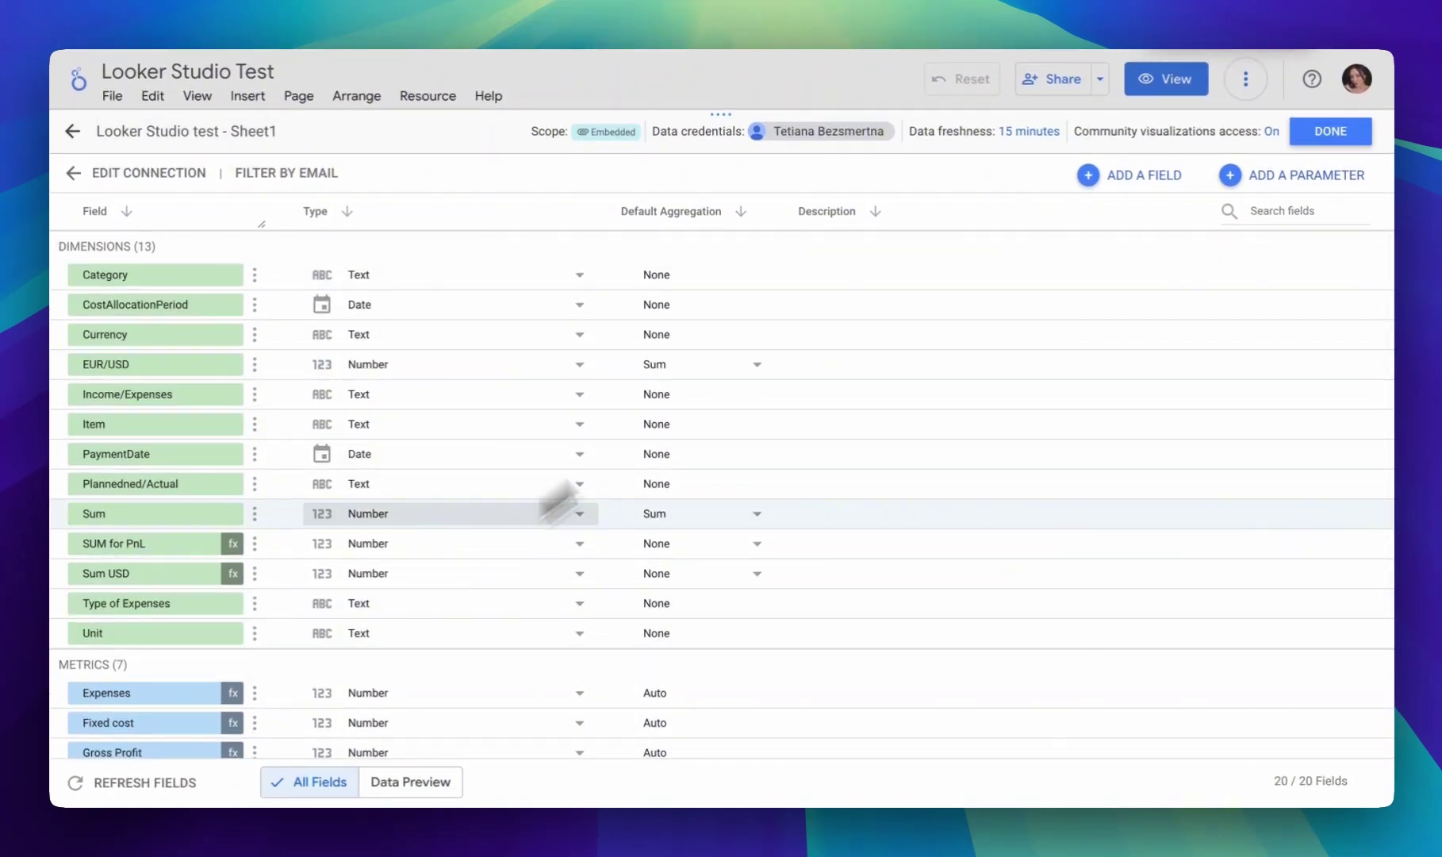
- Finish the data source edit and close the Data sources list, returning to report page 5
click(1339, 135)
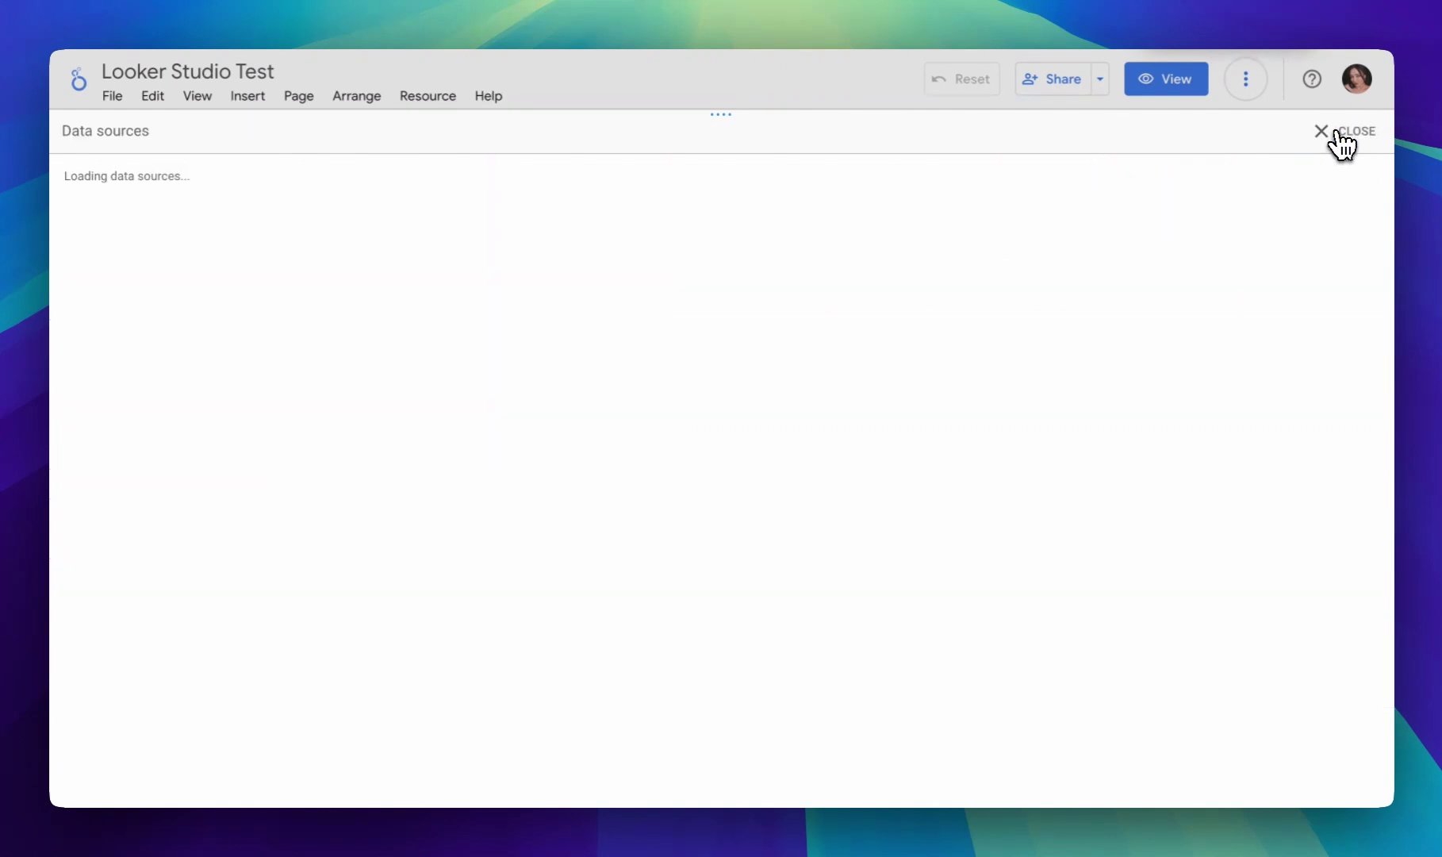
click(1334, 132)
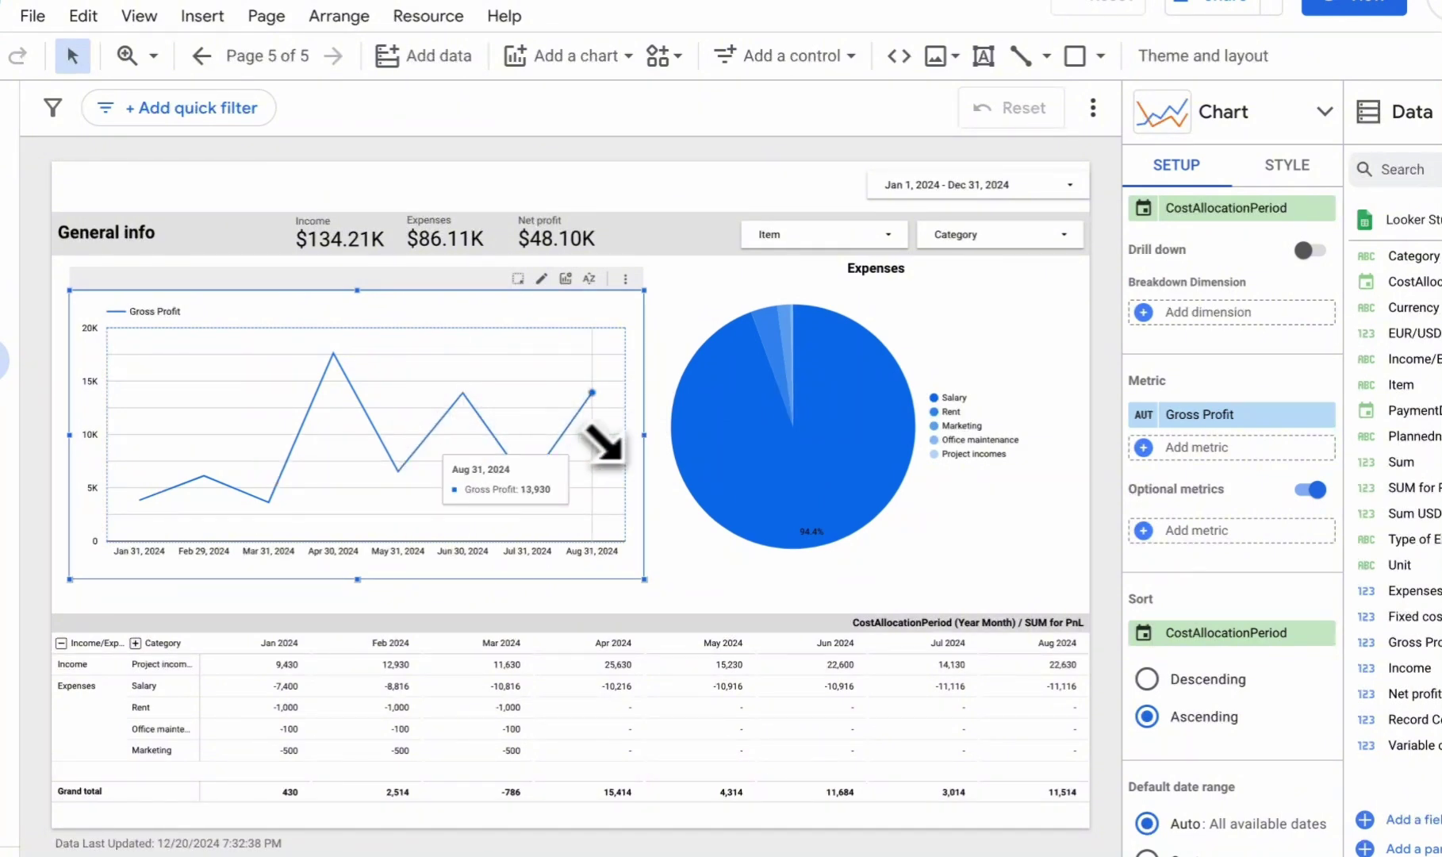
- From the line chart's Gross Profit metric, start a new chart-level calculated field
click(1235, 461)
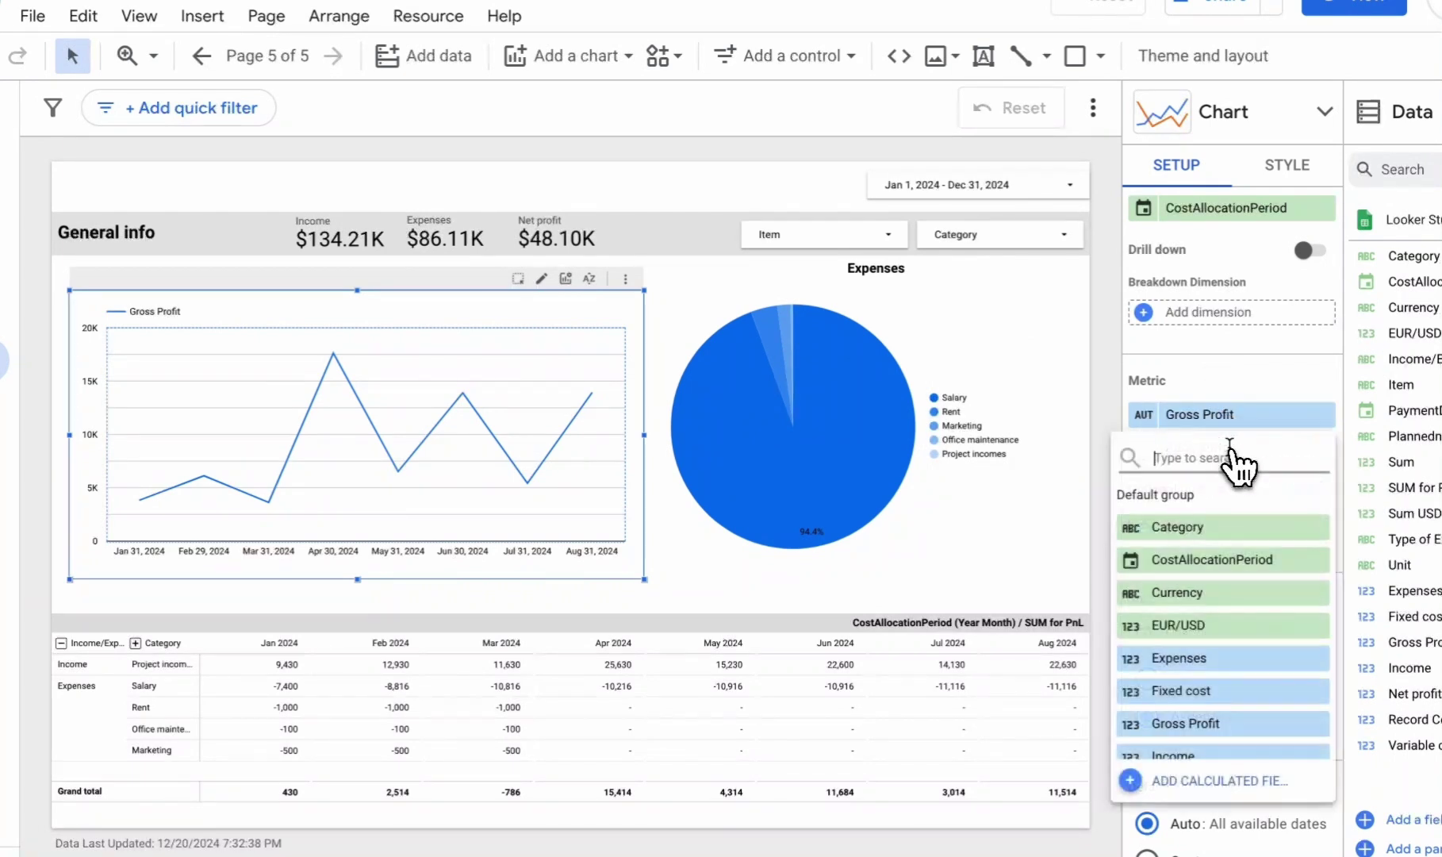
click(1269, 411)
click(1231, 416)
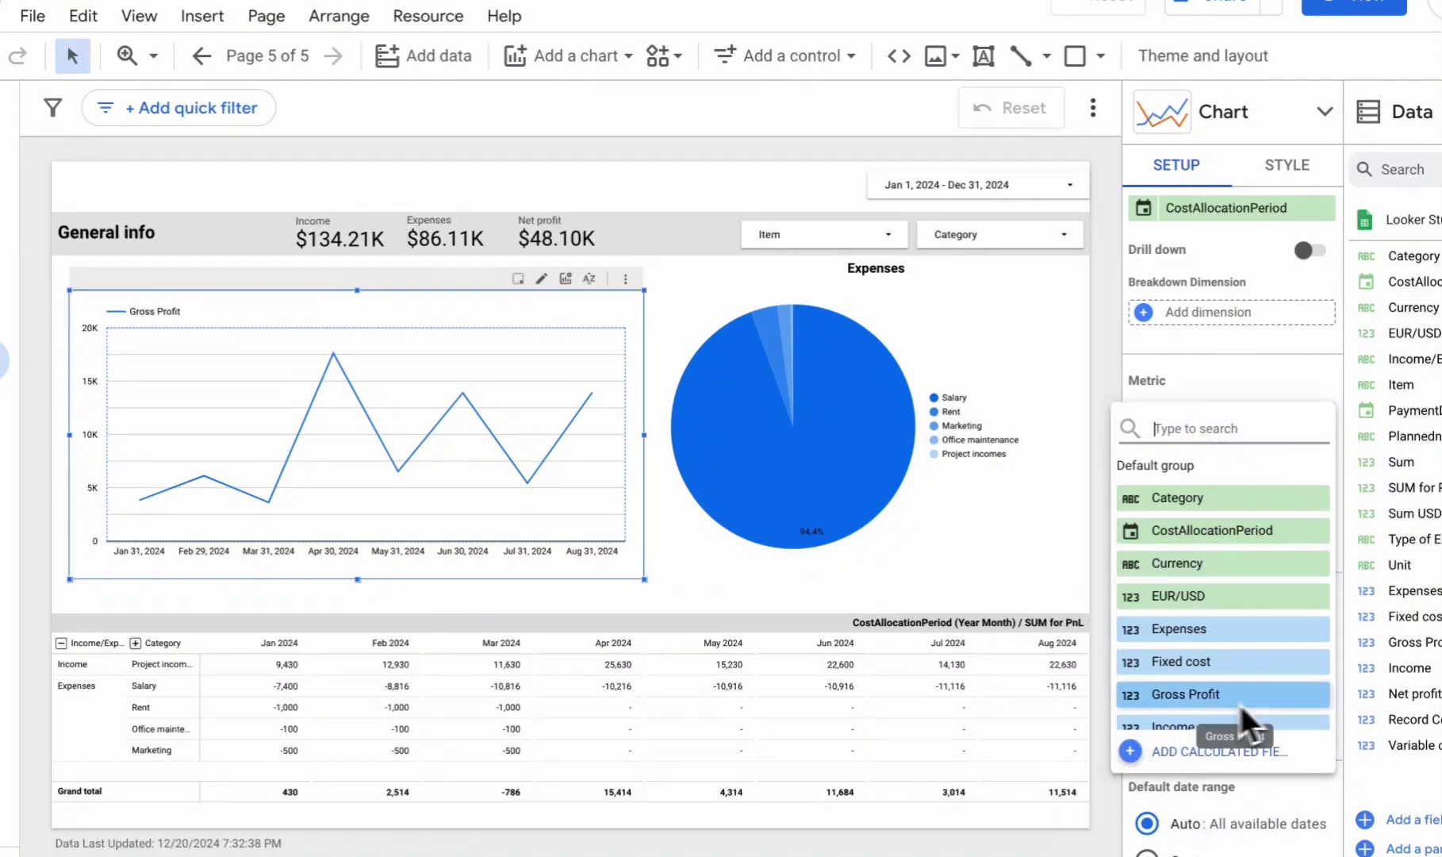
click(1198, 753)
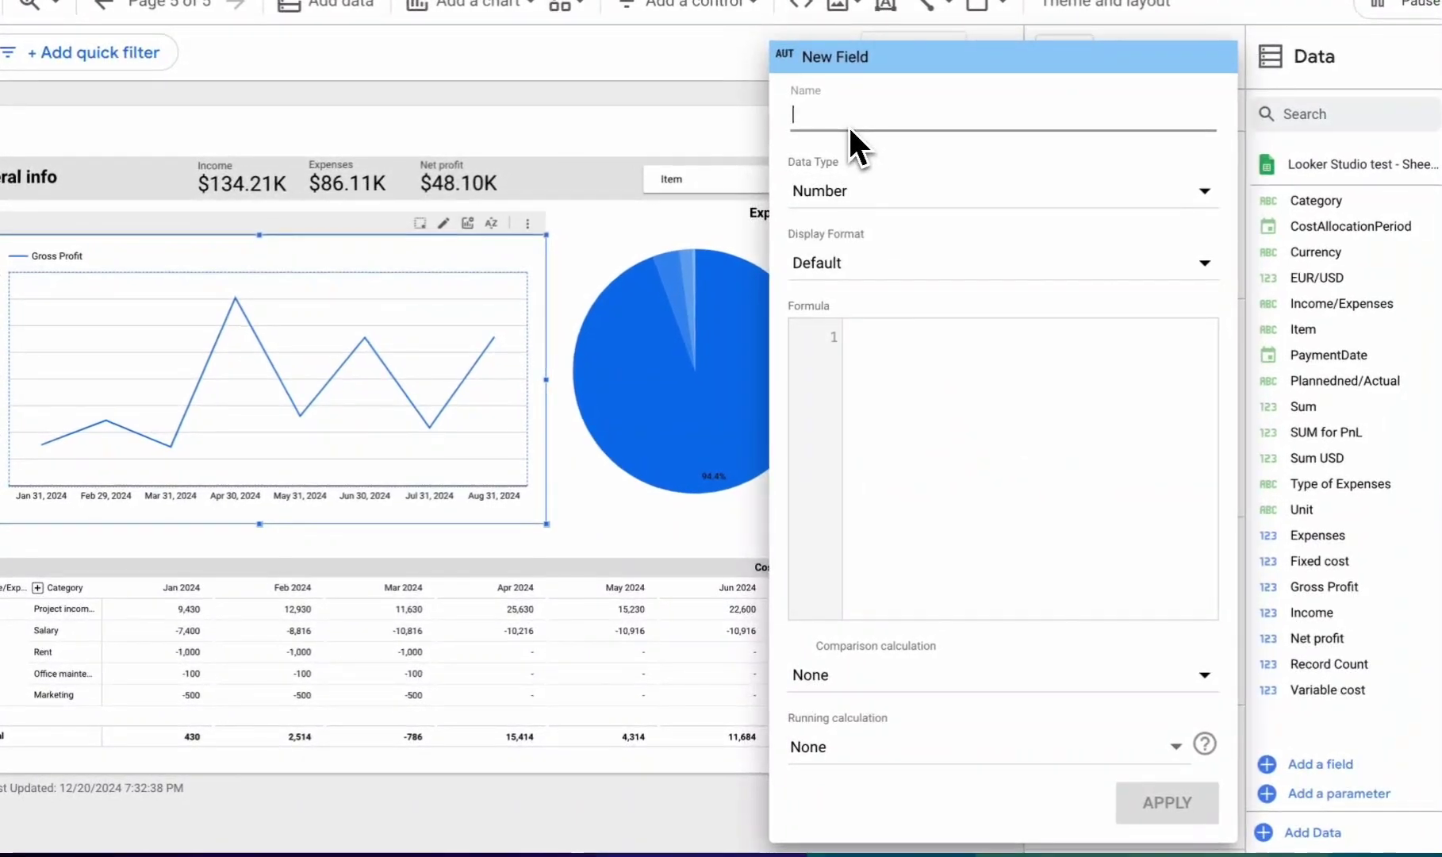
- Name the field GPM with formula Gross Profit / Income and apply it to the chart
text(GP)
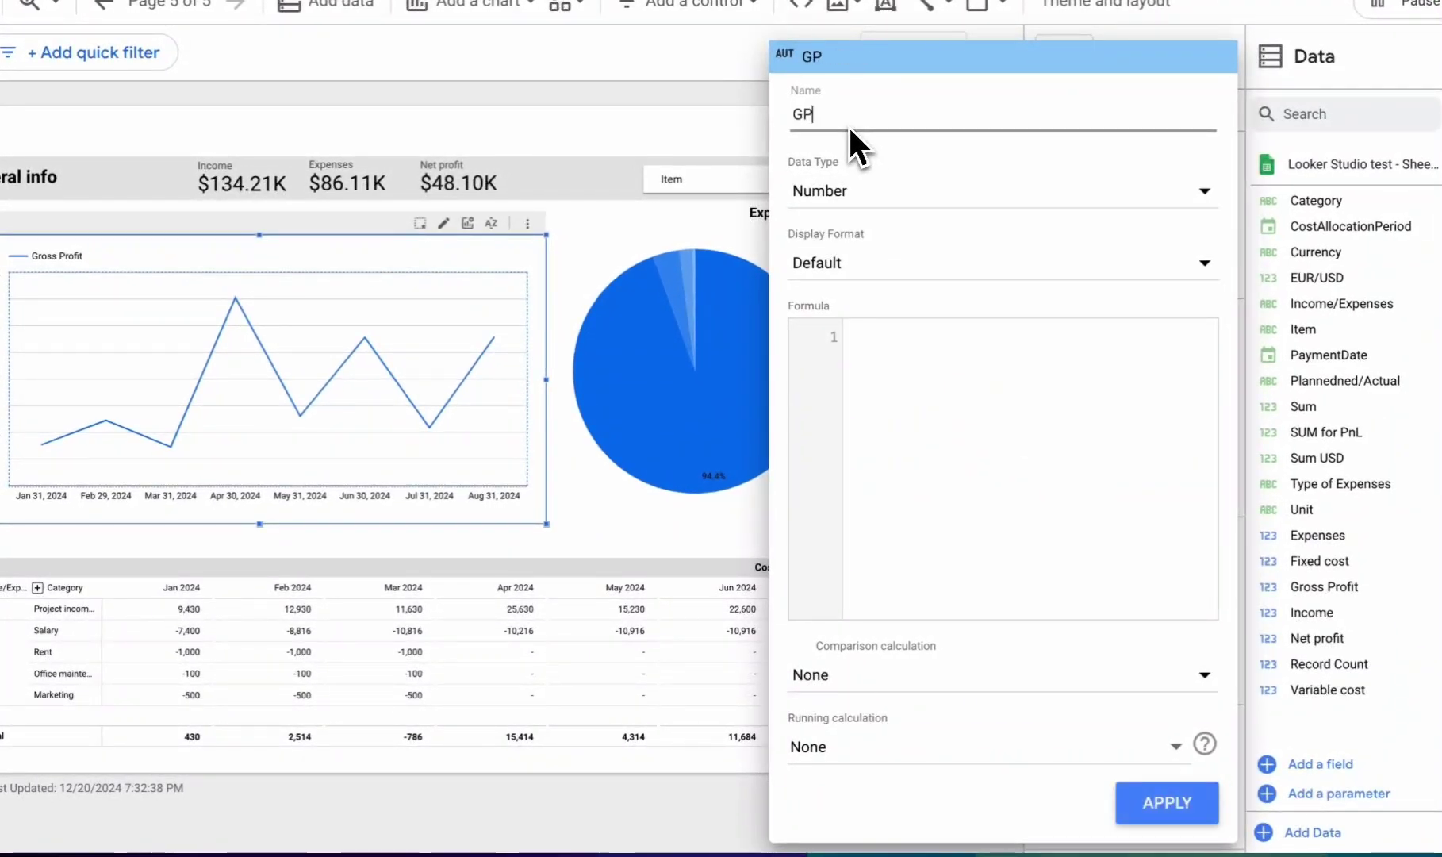
text(M)
click(940, 341)
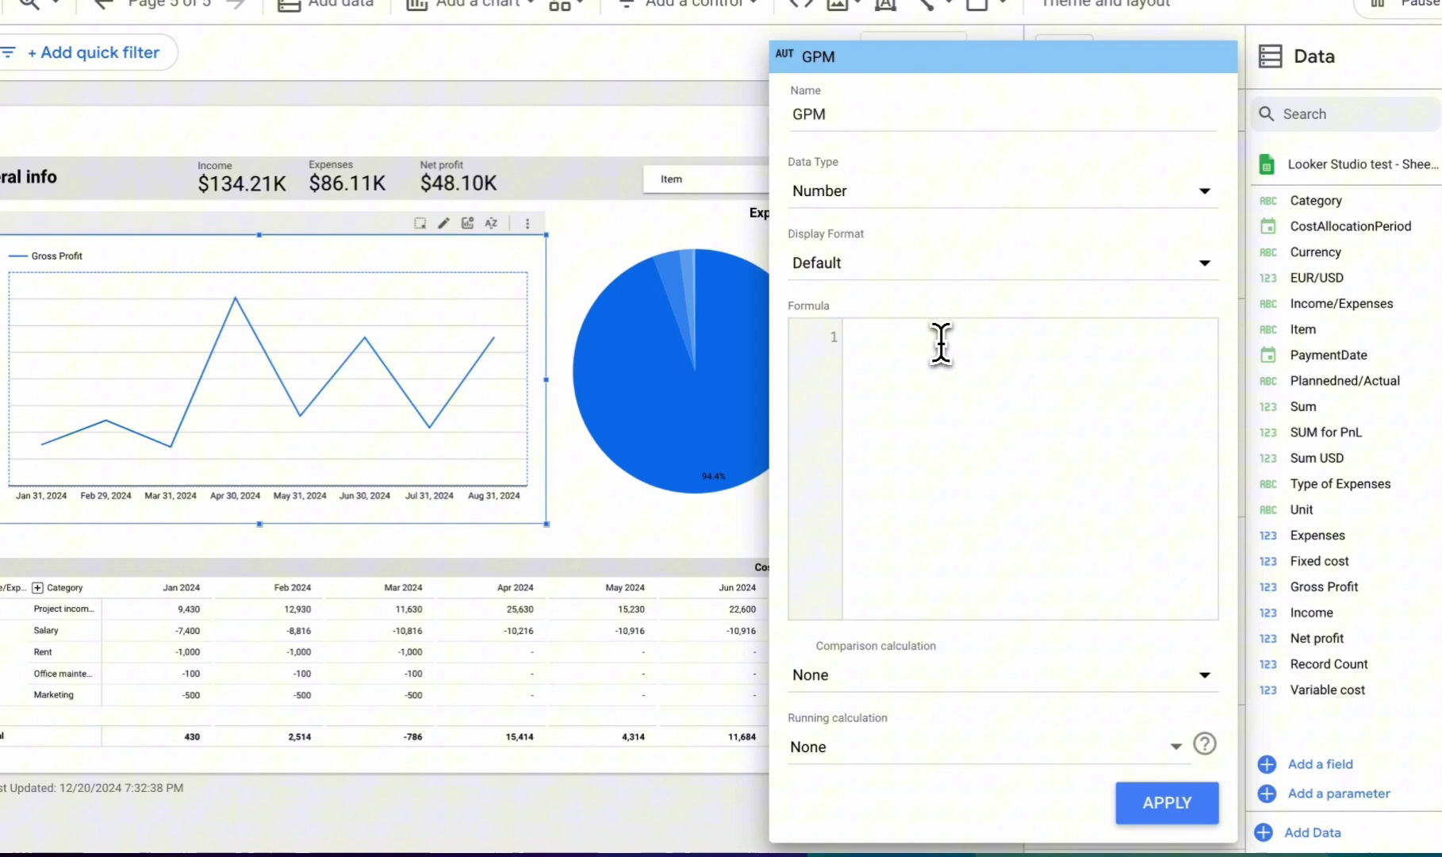
text(G)
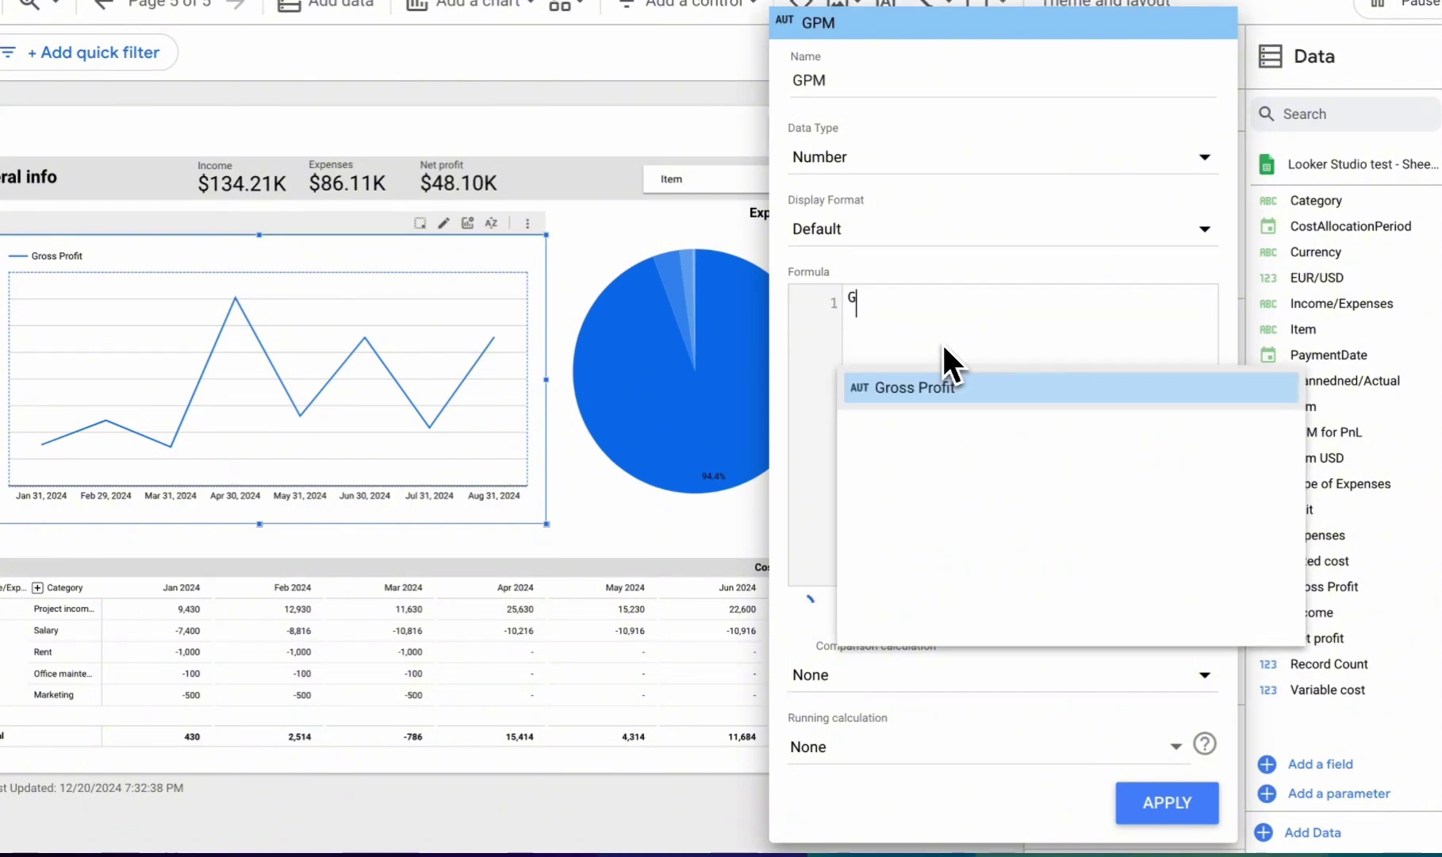
click(1005, 389)
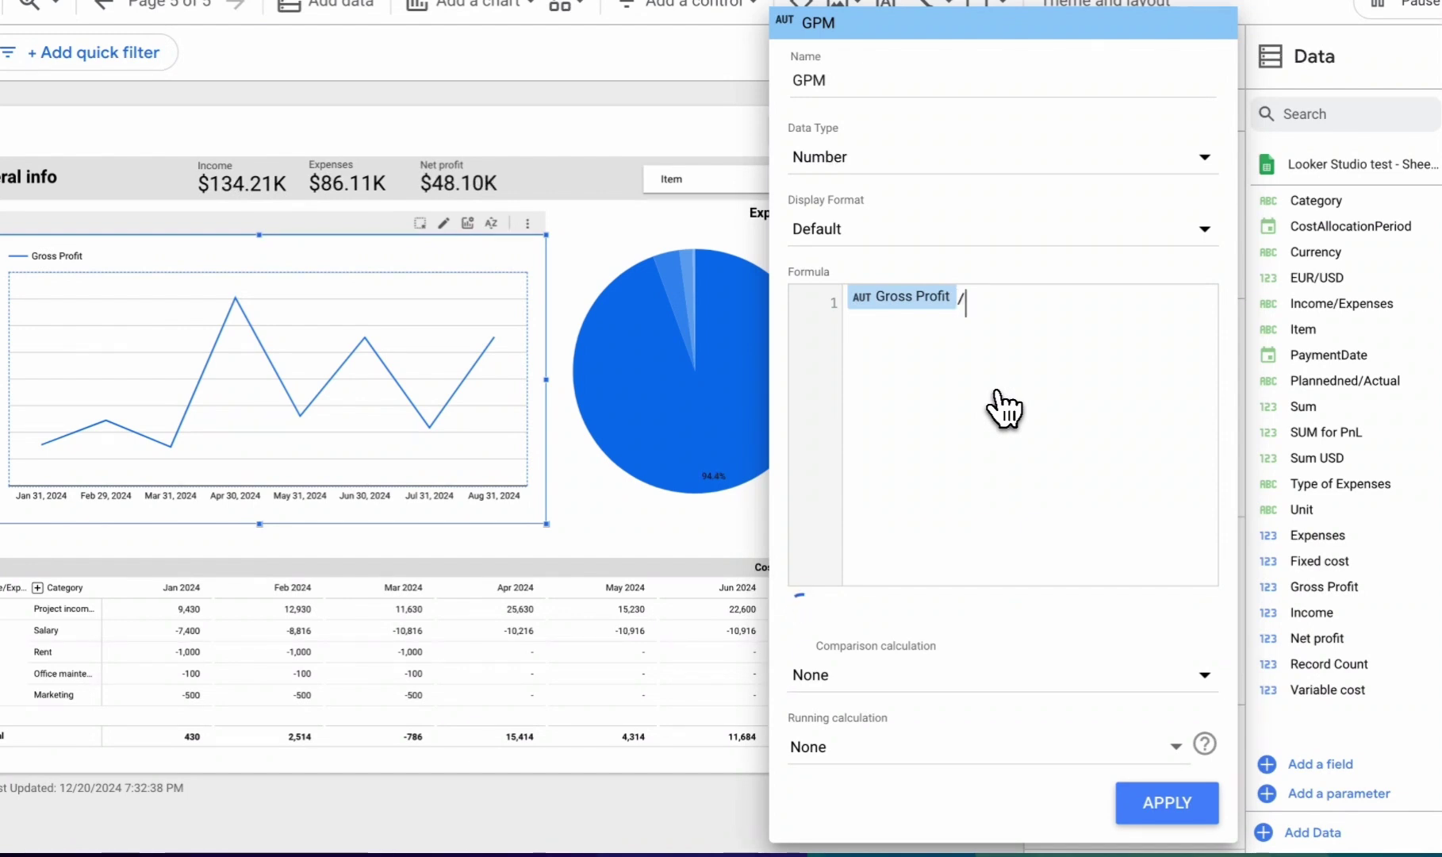
text(/in)
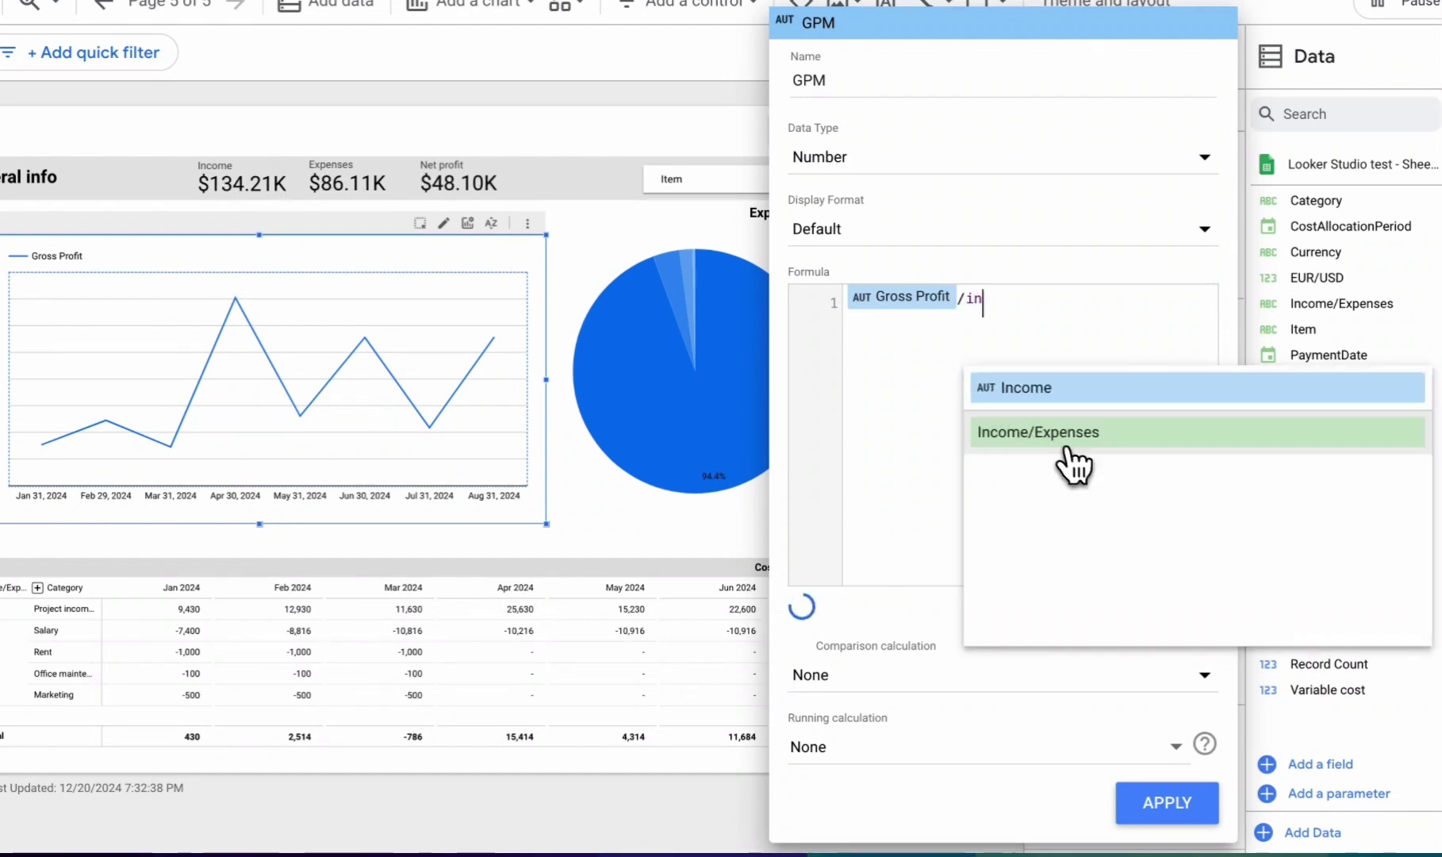
click(1084, 409)
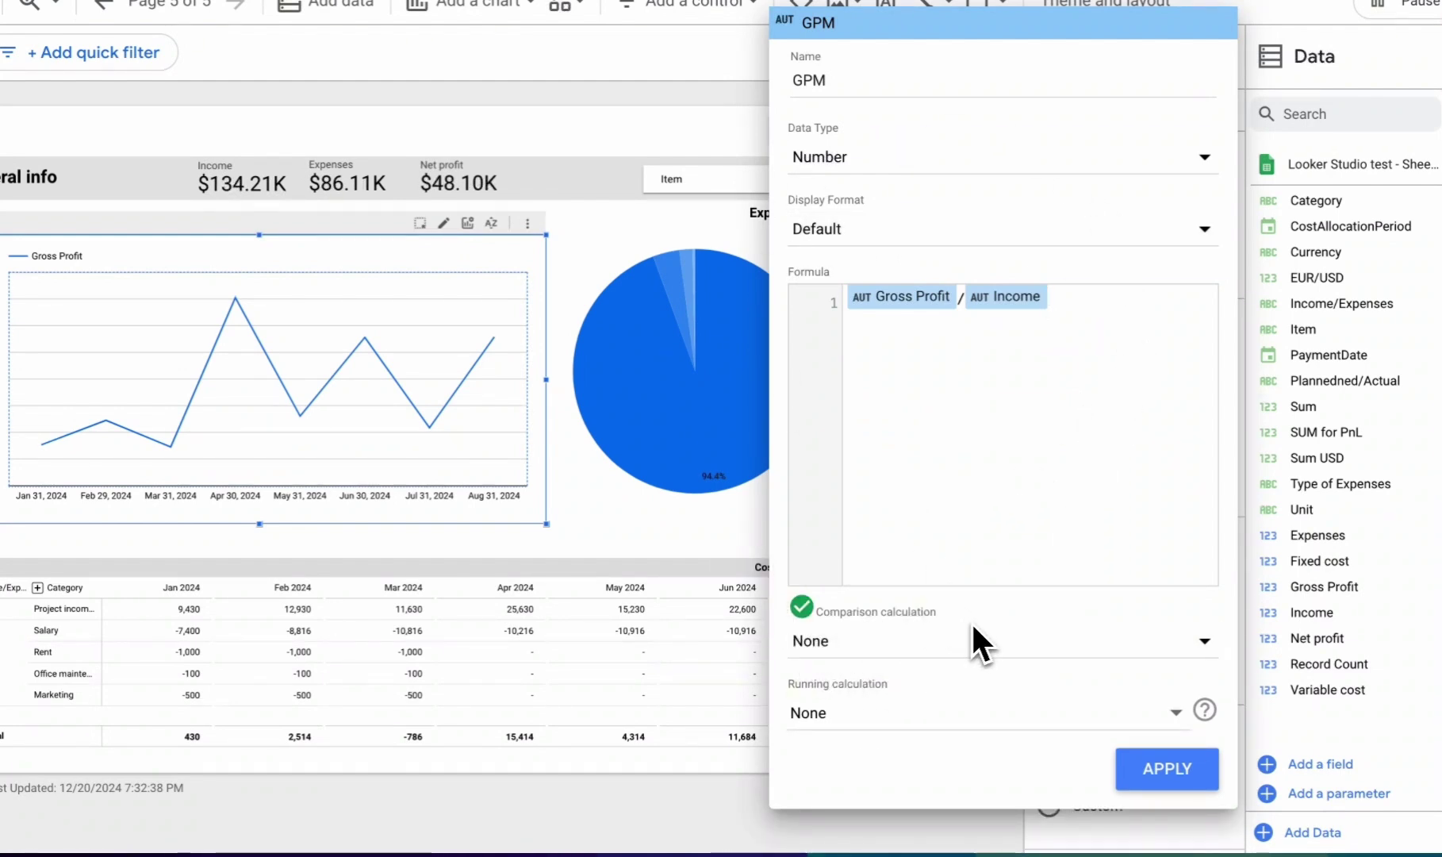
click(1167, 768)
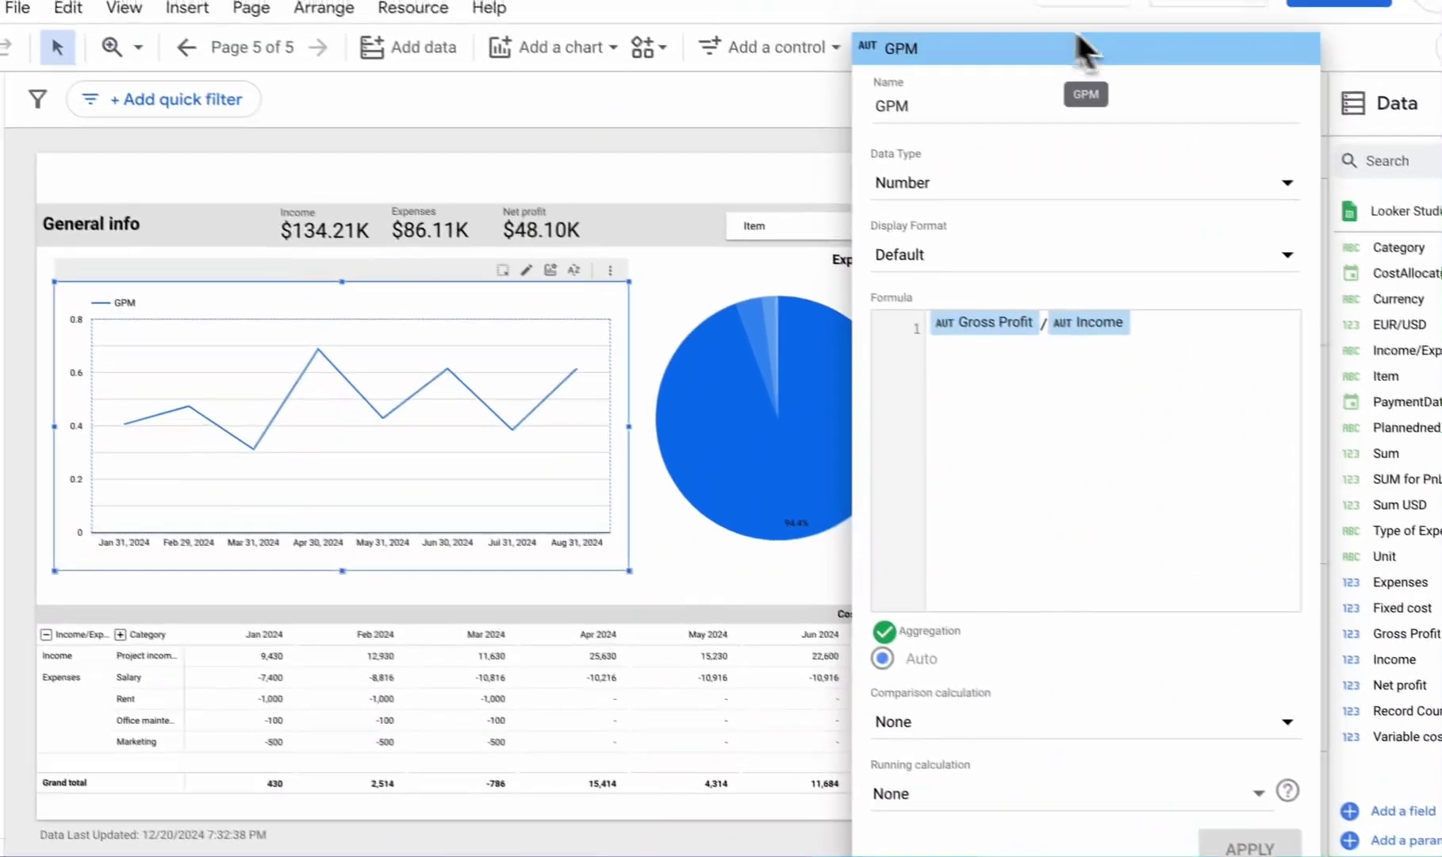
- Close the GPM field editor and select the pivot table to view its setup
click(1012, 10)
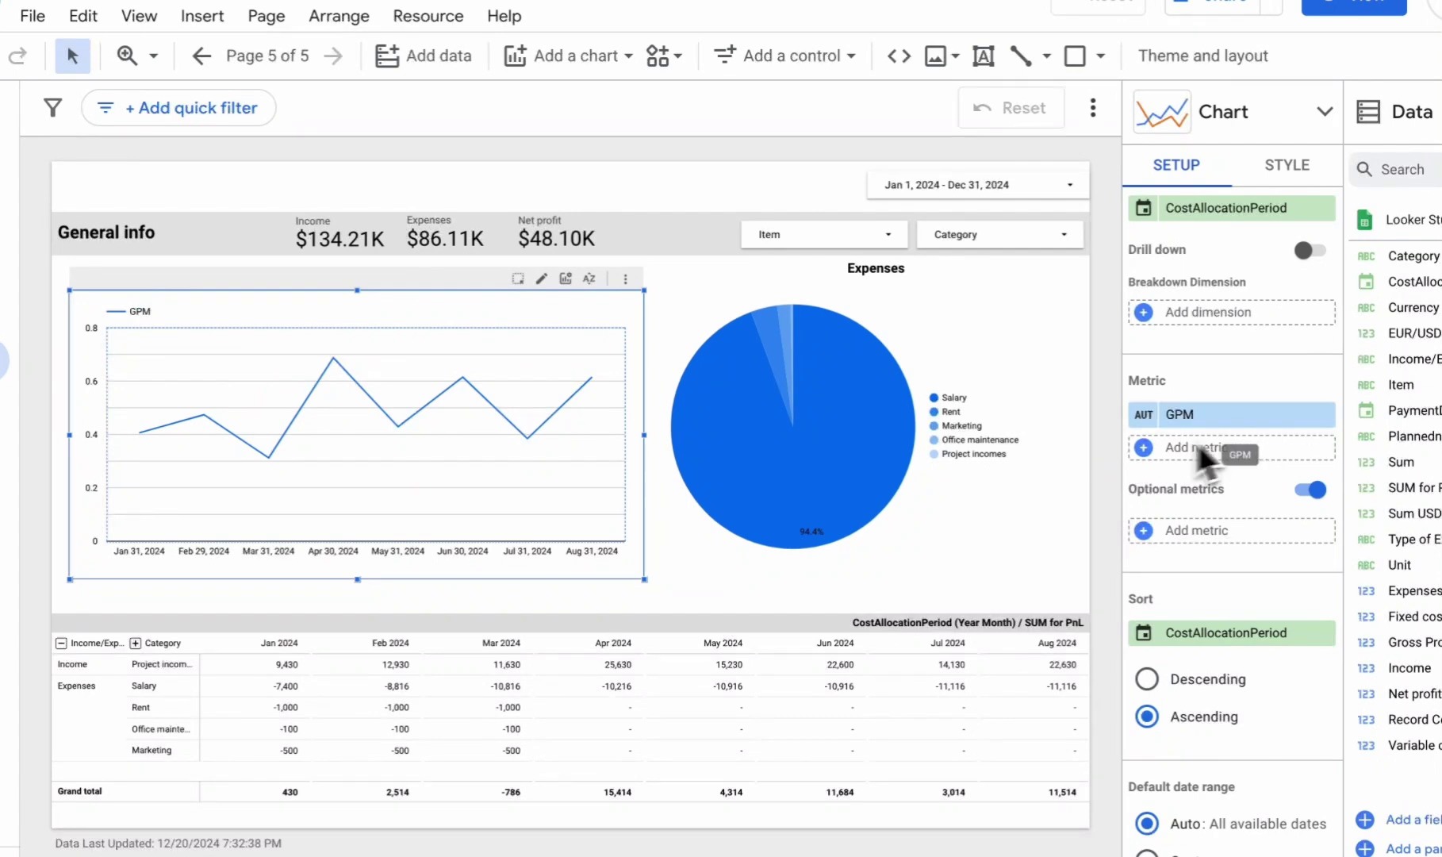
drag(1204, 456, 1211, 380)
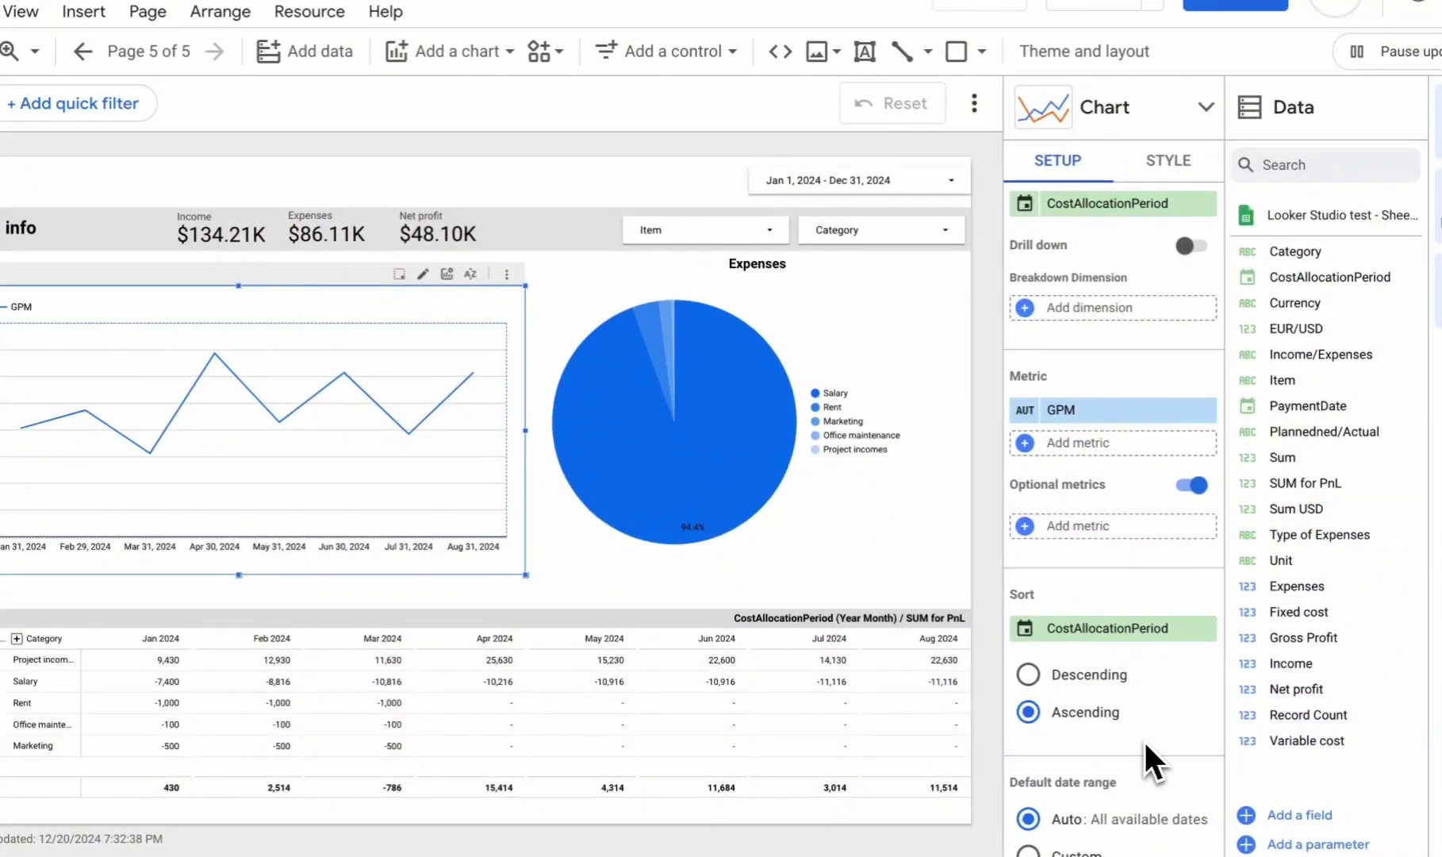
click(729, 734)
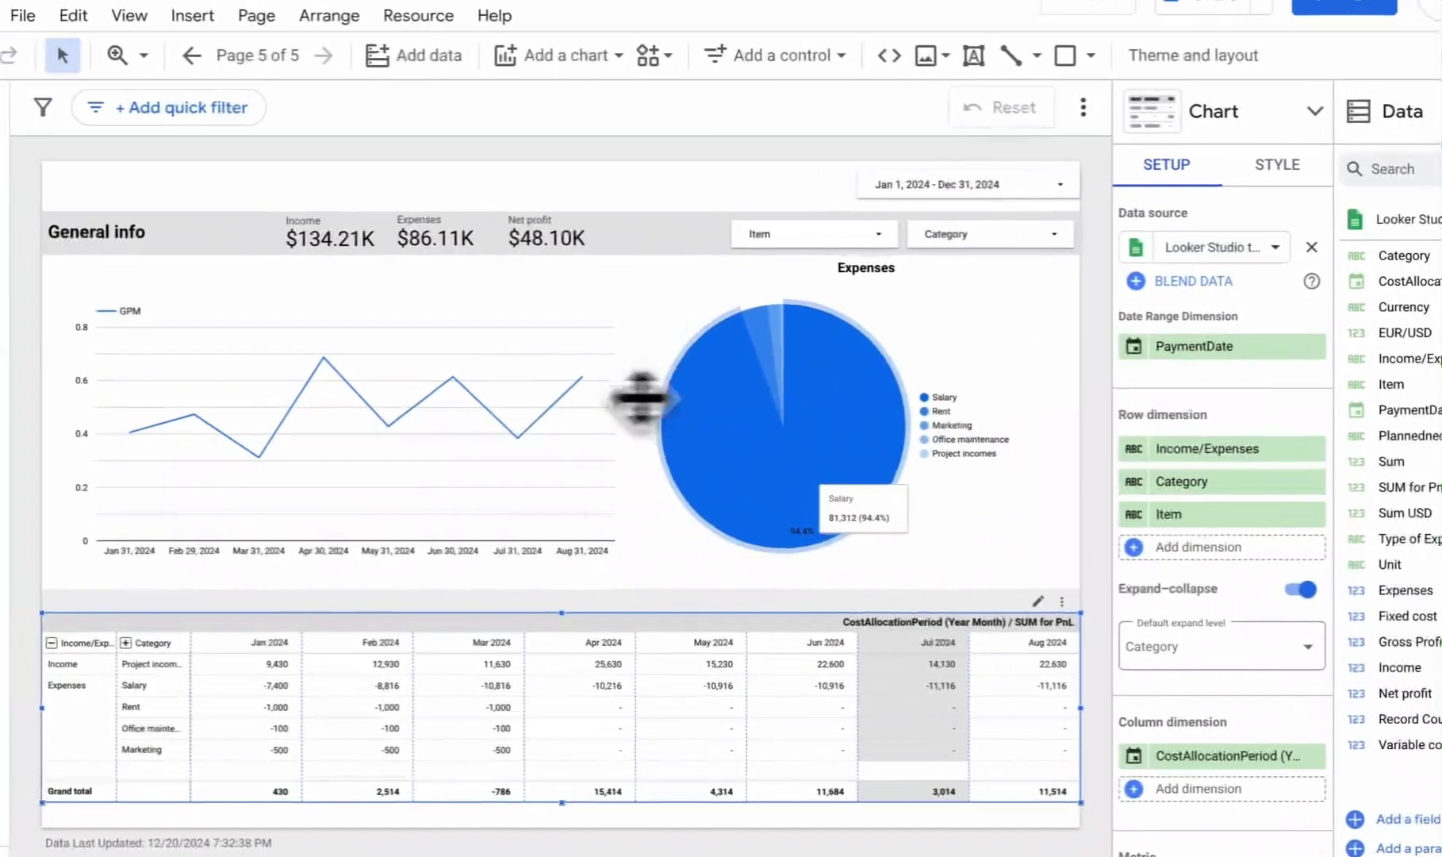
- Reselect the line chart and confirm GPM is its metric in the Setup panel
click(554, 354)
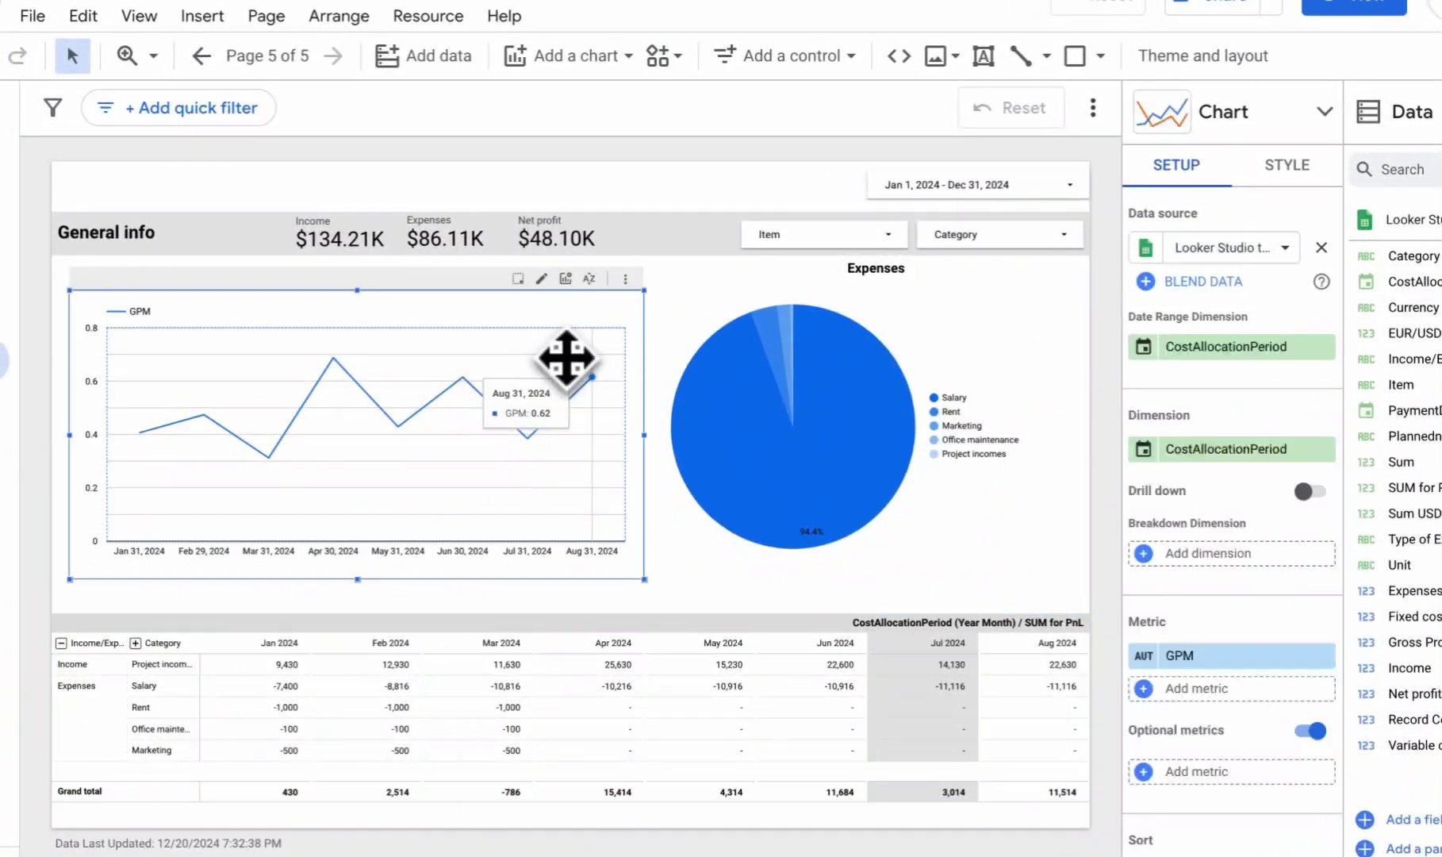
scroll(1237, 610, down, 3)
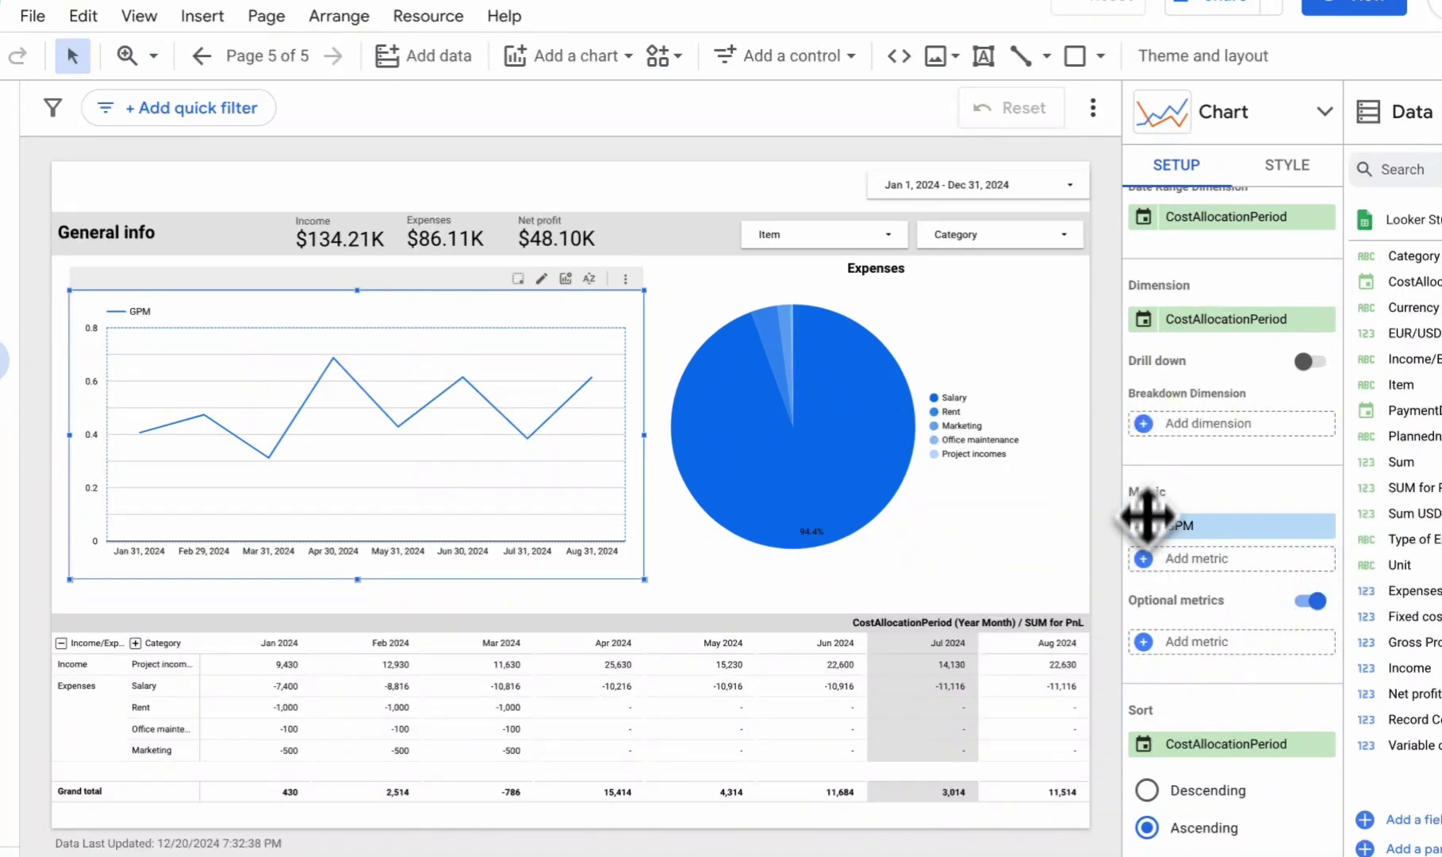
scroll(1229, 489, down, 1)
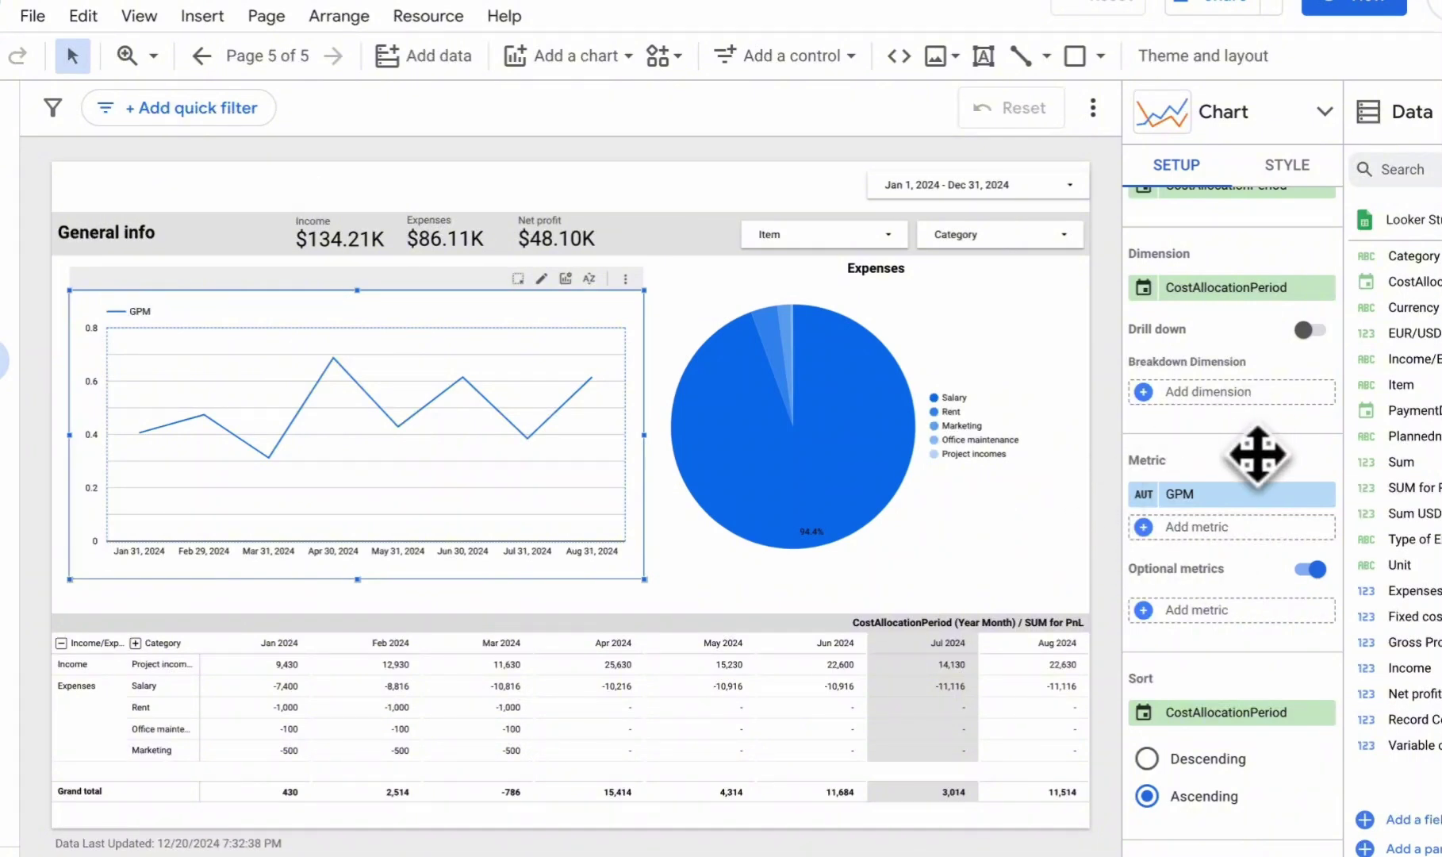
scroll(1257, 454, down, 1)
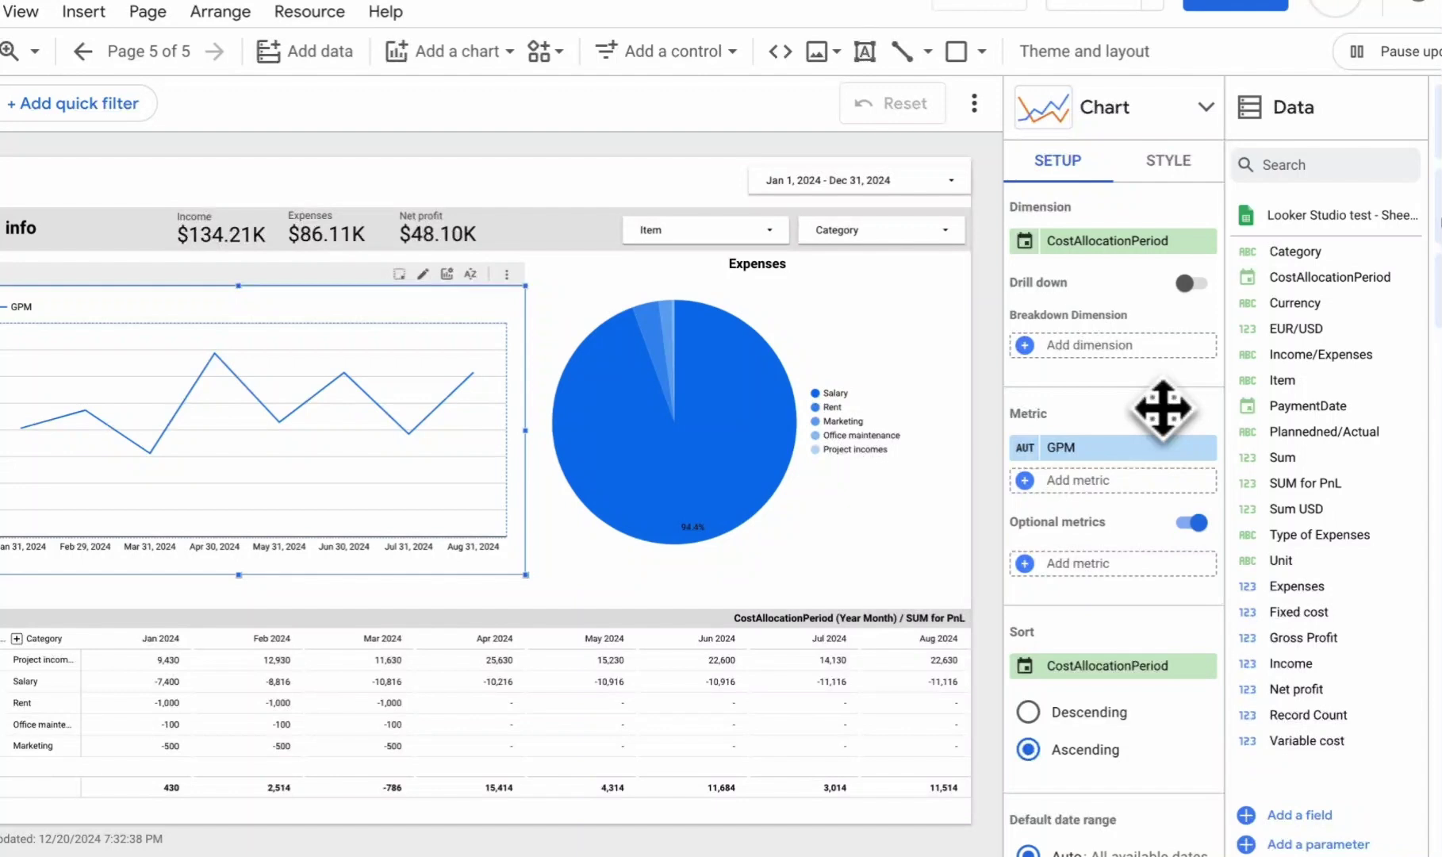
scroll(1099, 416, down, 1)
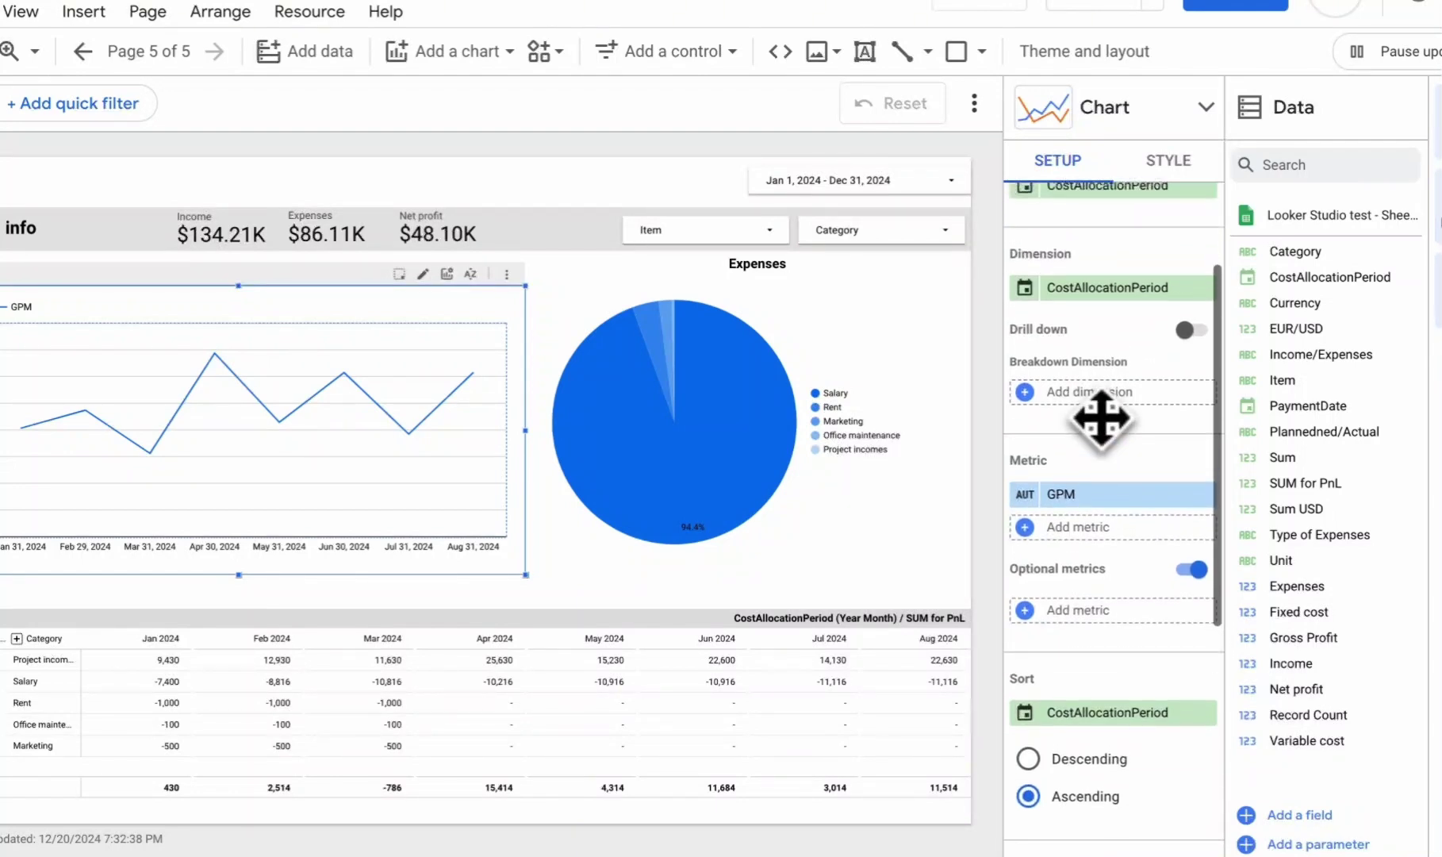